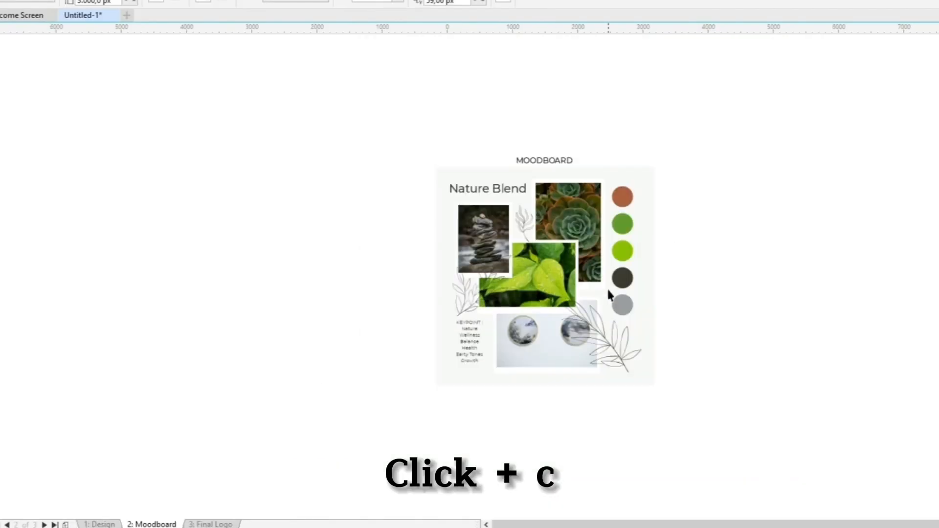
Step: Copy the column of five colour circles from the Moodboard page and paste it onto the Design page beside the logo
scroll(636, 205, up, 2)
click(635, 201)
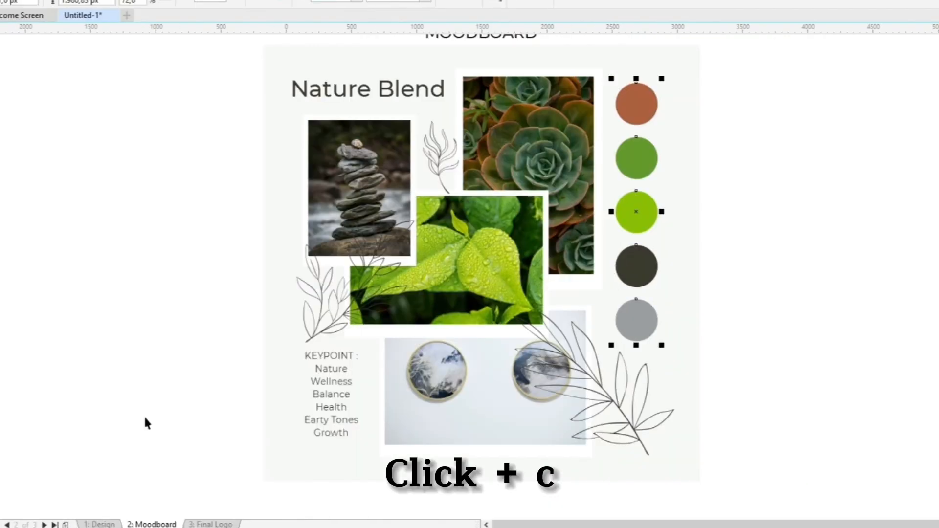
click(100, 524)
key(ctrl+v)
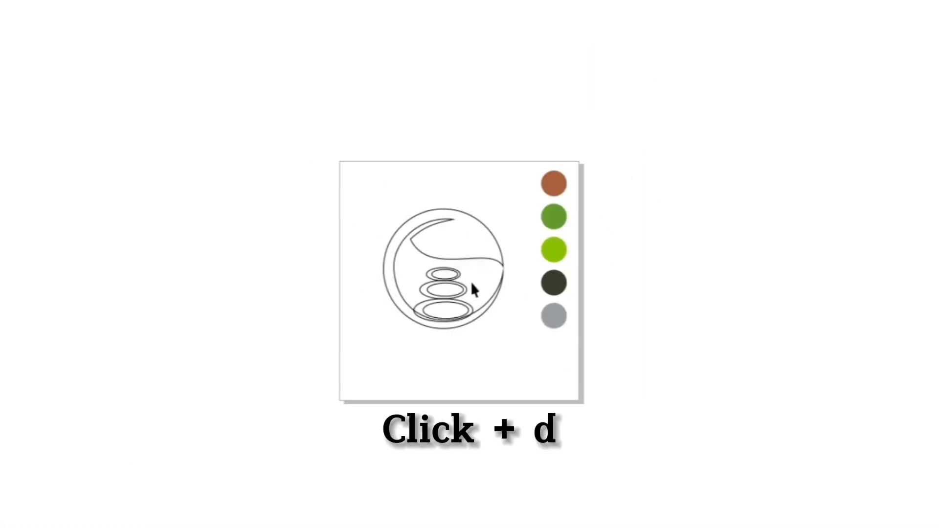
scroll(472, 283, up, 1)
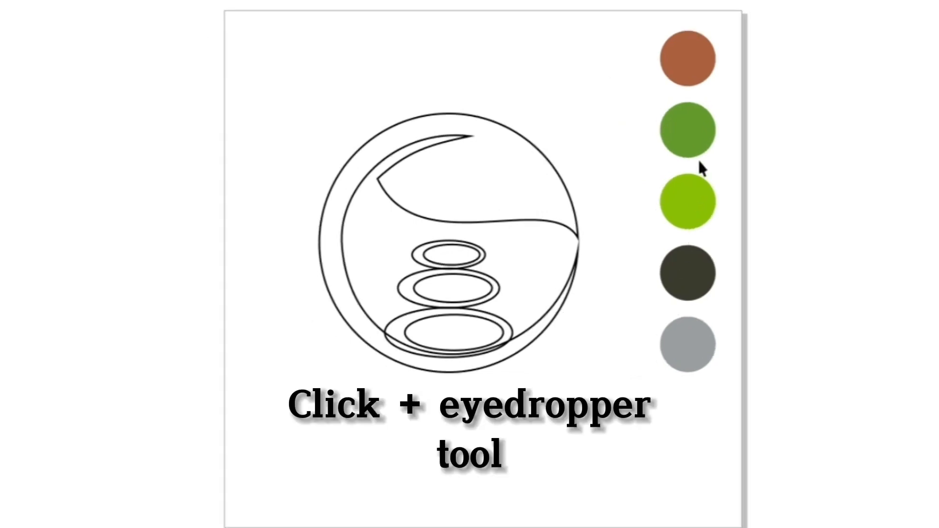
Step: Fill the logo's leaf and surrounding ring with the light green sampled from the colour circles
key(i)
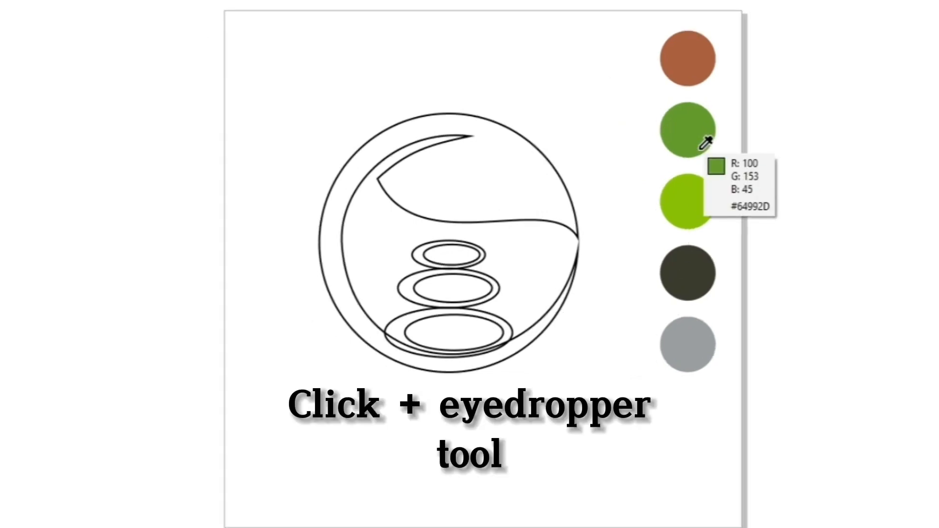
click(698, 150)
click(512, 197)
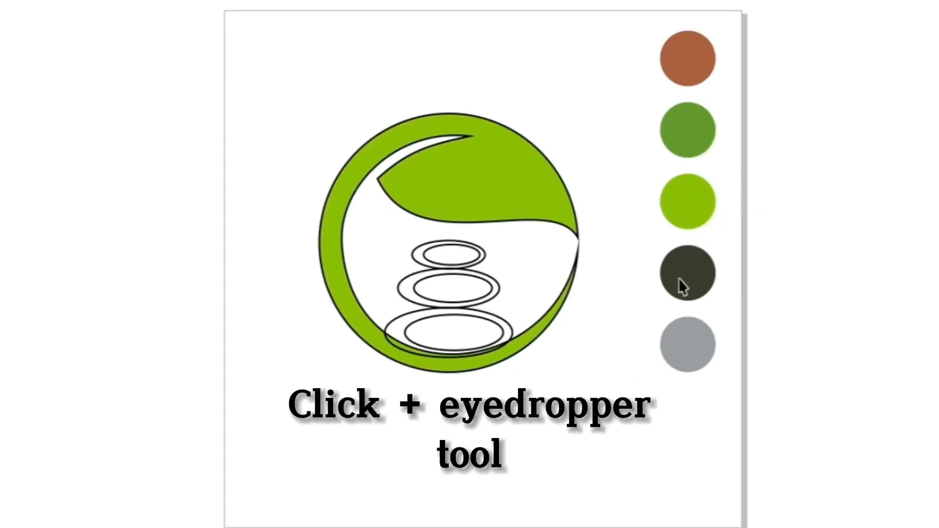
Step: Sample the dark charcoal circle's colour and fill all three stacked stones with it
click(690, 261)
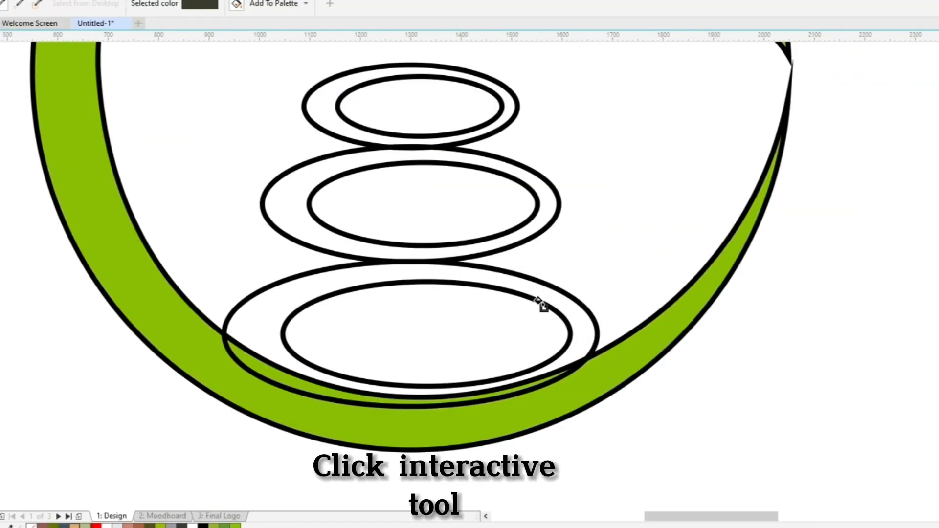
click(493, 317)
click(538, 219)
click(509, 115)
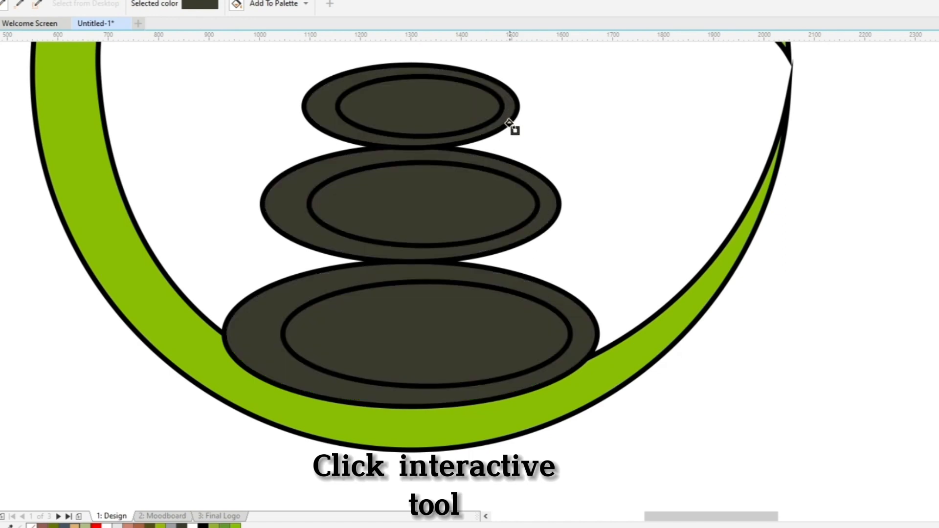
Step: Sample white from the blank page area and fill the inner ellipses of all three stones with it
scroll(520, 163, down, 1)
key(space)
key(space)
click(592, 157)
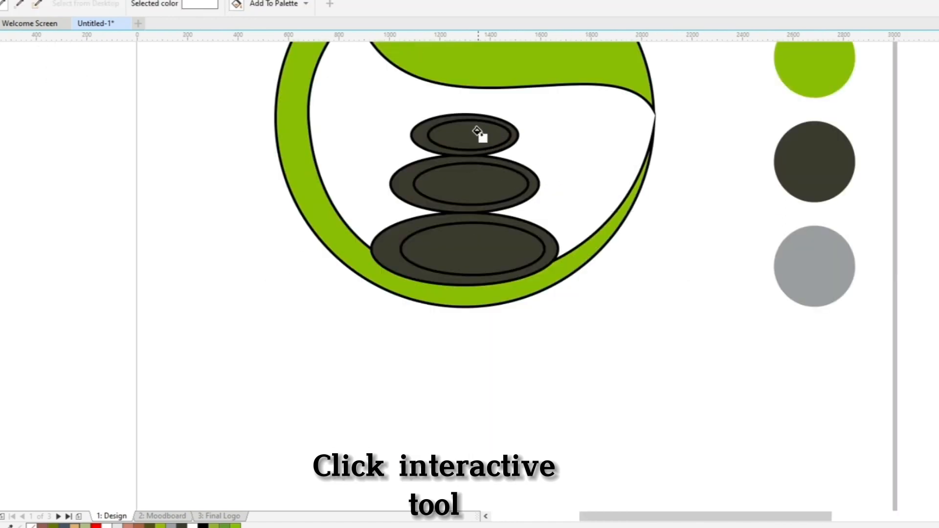
click(478, 137)
click(478, 182)
click(483, 241)
scroll(494, 257, down, 1)
Step: Select the whole logo and remove the outline from all of its shapes
key(space)
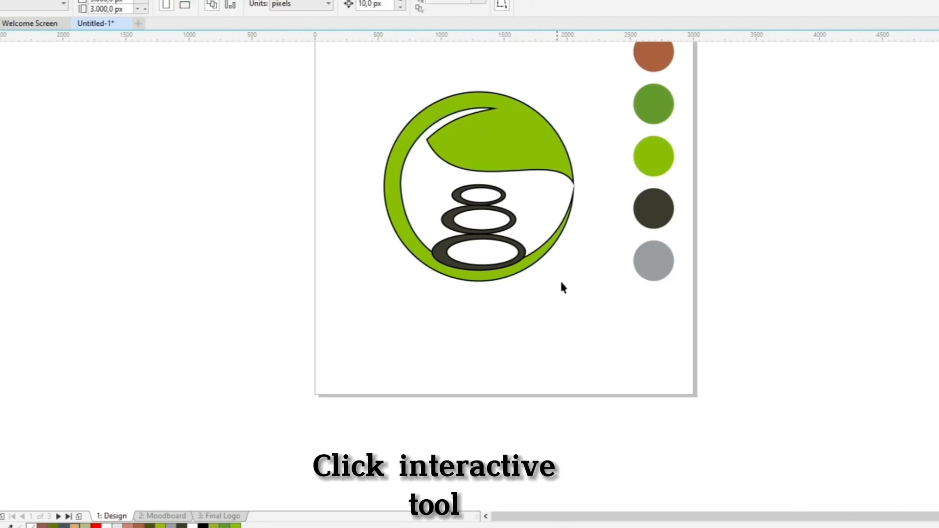
drag(368, 98, 367, 95)
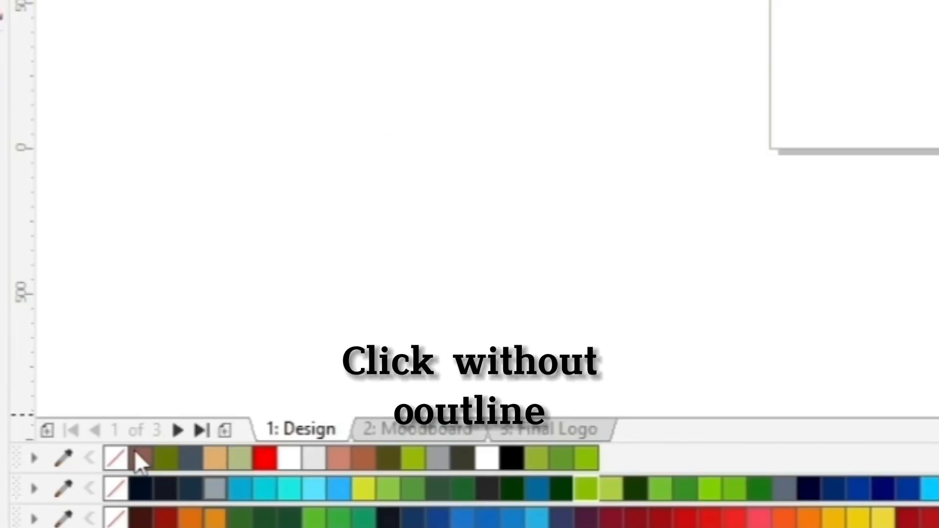
scroll(550, 350, down, 1)
scroll(524, 235, up, 1)
scroll(500, 333, down, 1)
click(517, 400)
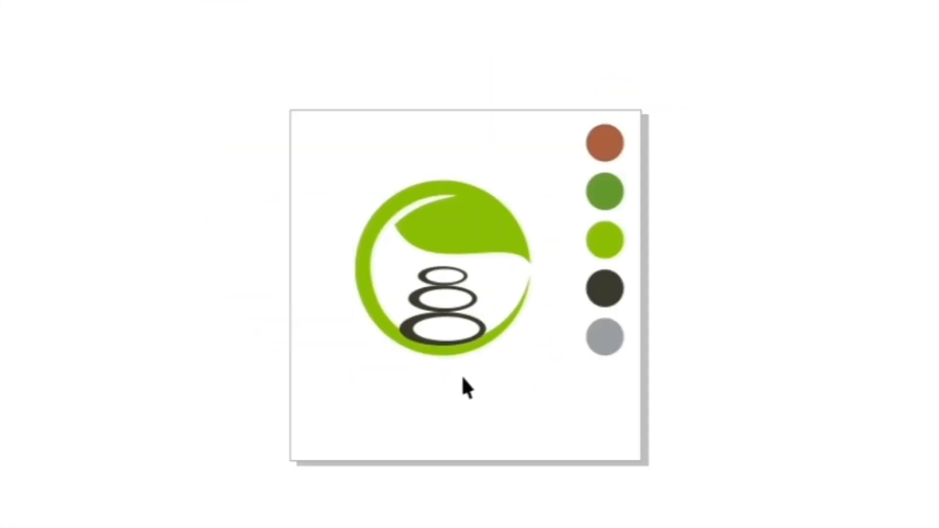
Step: Select the stack of three stones and stretch it slightly taller, extending it upward
scroll(462, 374, up, 1)
scroll(439, 357, up, 1)
drag(316, 175, 317, 177)
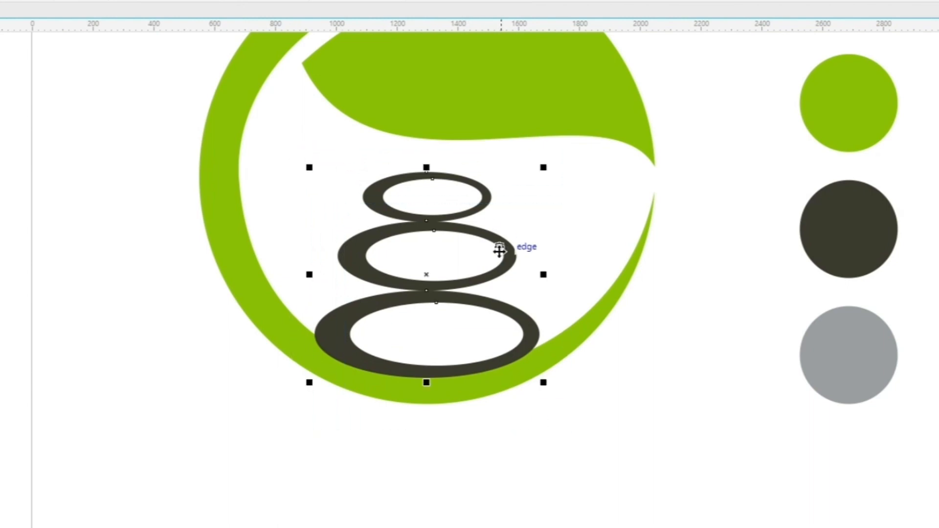
drag(428, 167, 431, 150)
Step: Shrink the bottom stone's inner ellipse slightly and bring the green ring in front of the stone
click(574, 287)
click(500, 344)
scroll(506, 348, up, 1)
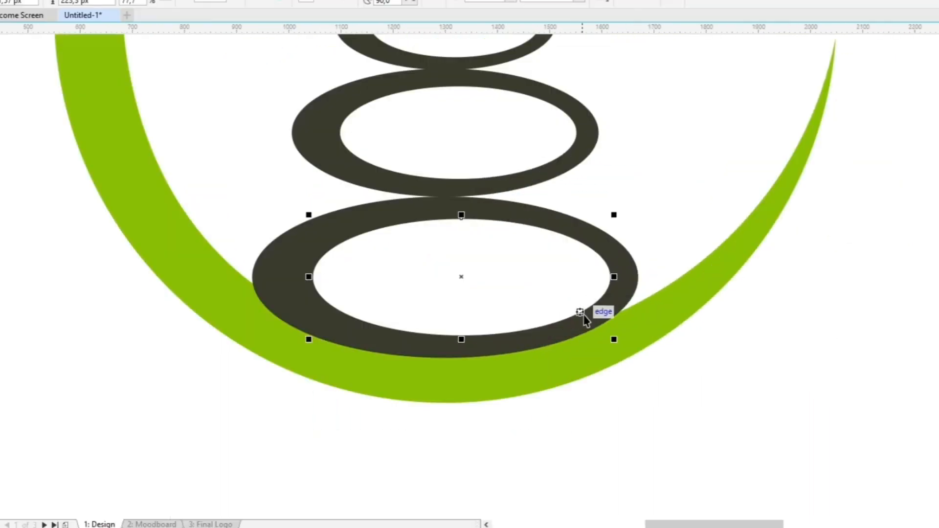
click(646, 324)
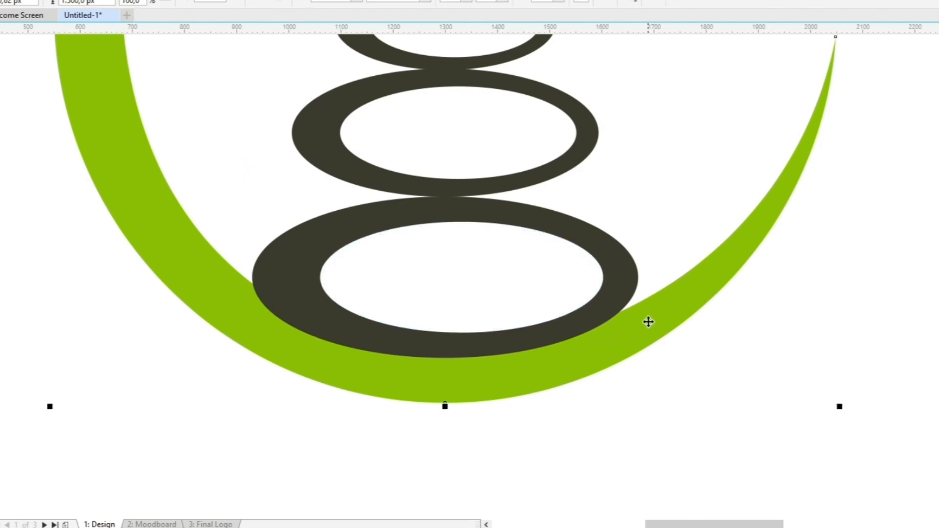
scroll(649, 321, down, 1)
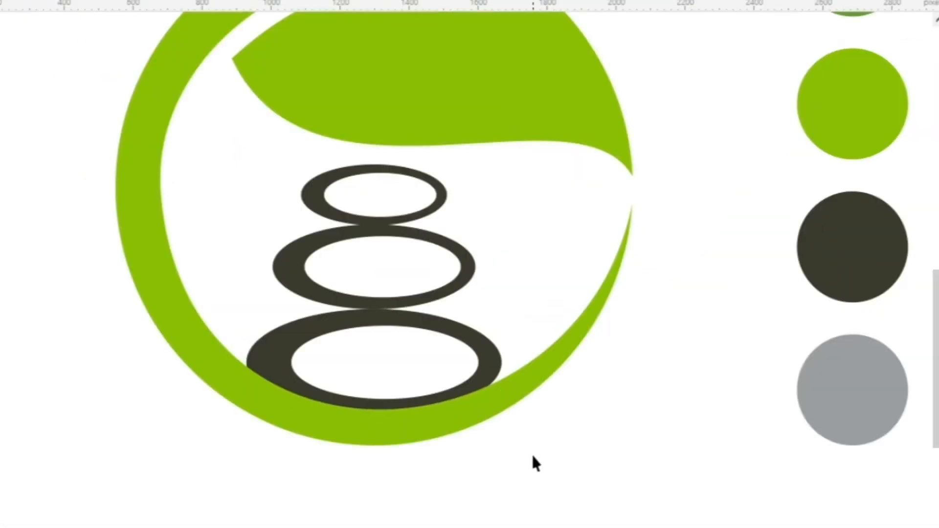
Step: Move the middle stone down so it overlaps the bottom one, and shrink its inner ellipse slightly
click(399, 335)
click(430, 300)
scroll(430, 299, up, 1)
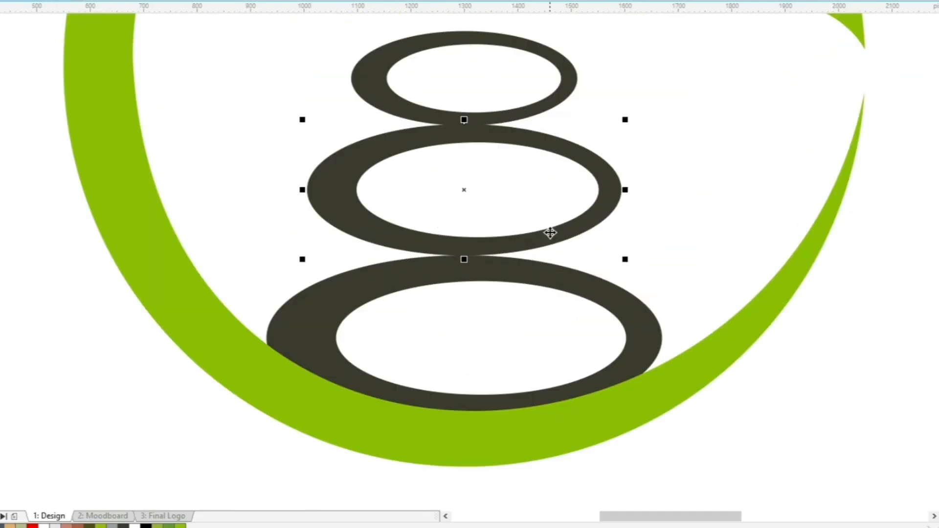
drag(525, 211, 524, 218)
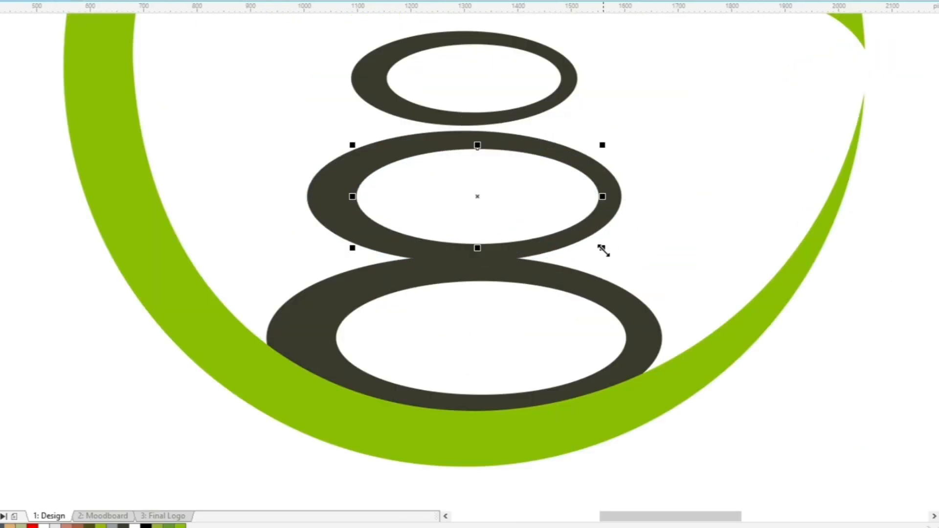
drag(604, 251, 597, 247)
Step: Move the top stone down so it overlaps the middle one, and shrink its inner ellipse slightly
click(500, 118)
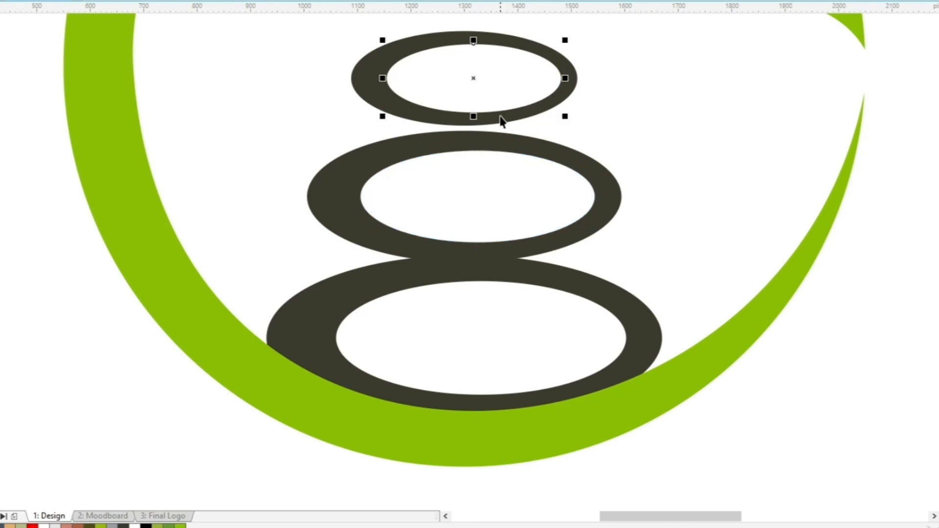
scroll(495, 109, up, 1)
drag(480, 92, 480, 109)
scroll(509, 132, down, 1)
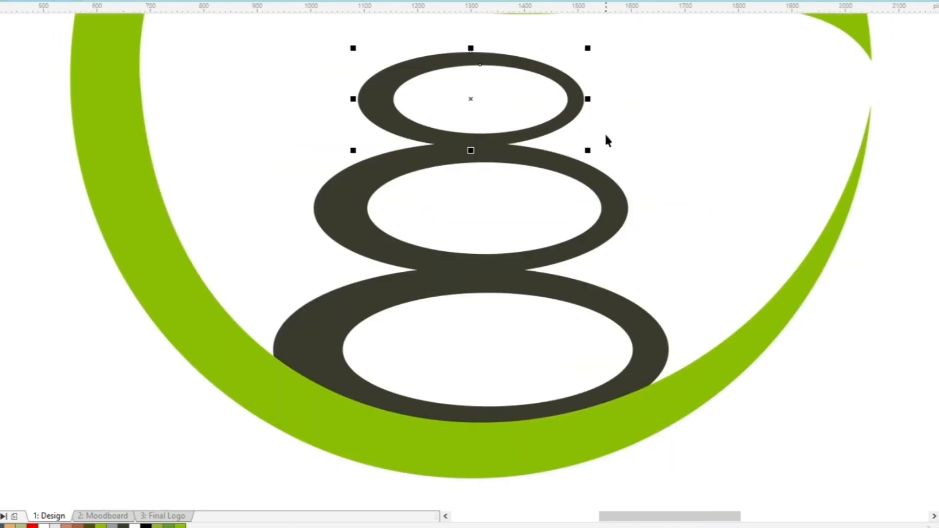
scroll(541, 103, up, 2)
drag(590, 164, 581, 168)
scroll(581, 168, down, 4)
click(522, 368)
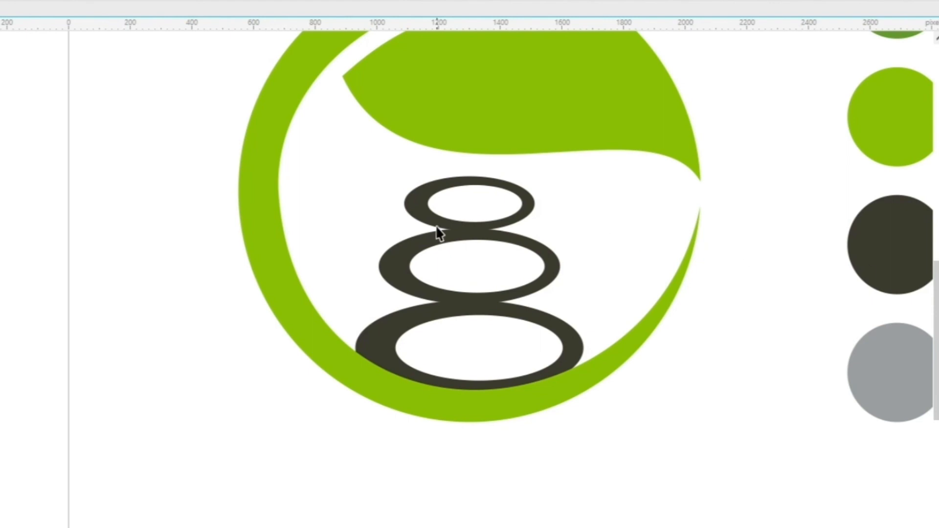
Step: Narrow the top stone and its inner ellipse symmetrically, making the outer shape about 354 px wide
scroll(451, 225, up, 1)
click(489, 206)
click(530, 205)
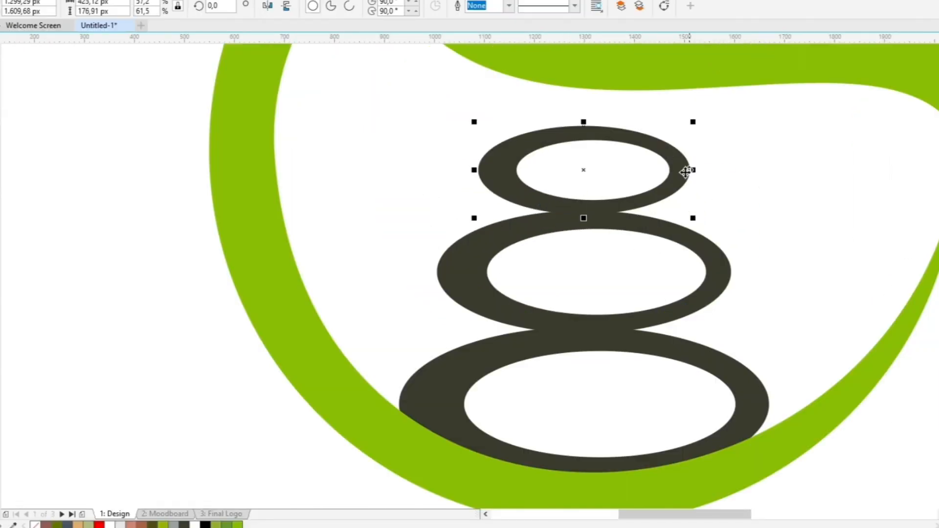
mouse_move(690, 172)
mouse_down()
mouse_move(658, 183)
mouse_move(657, 170)
mouse_move(673, 174)
mouse_up()
click(681, 173)
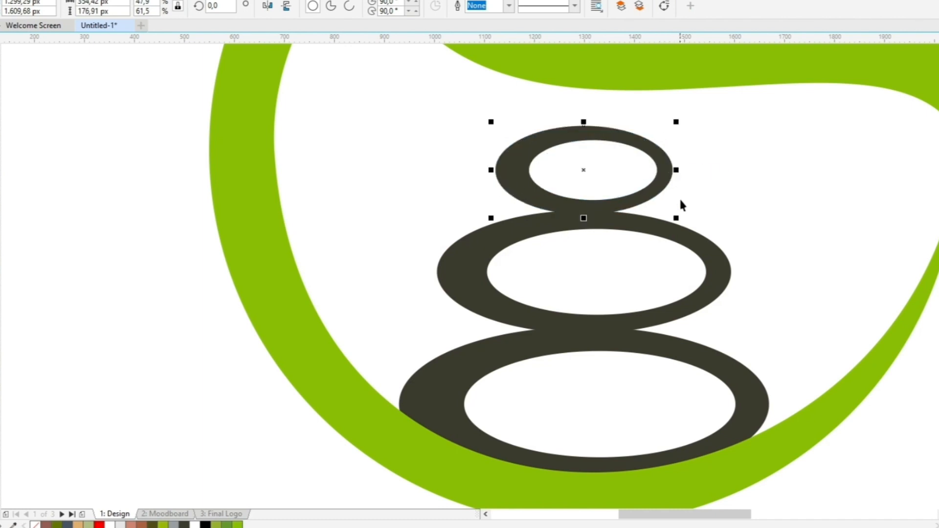
Step: Narrow the middle stone and its inner ellipse symmetrically, making the inner ellipse about 397 px wide
click(729, 264)
drag(736, 274, 700, 272)
click(701, 285)
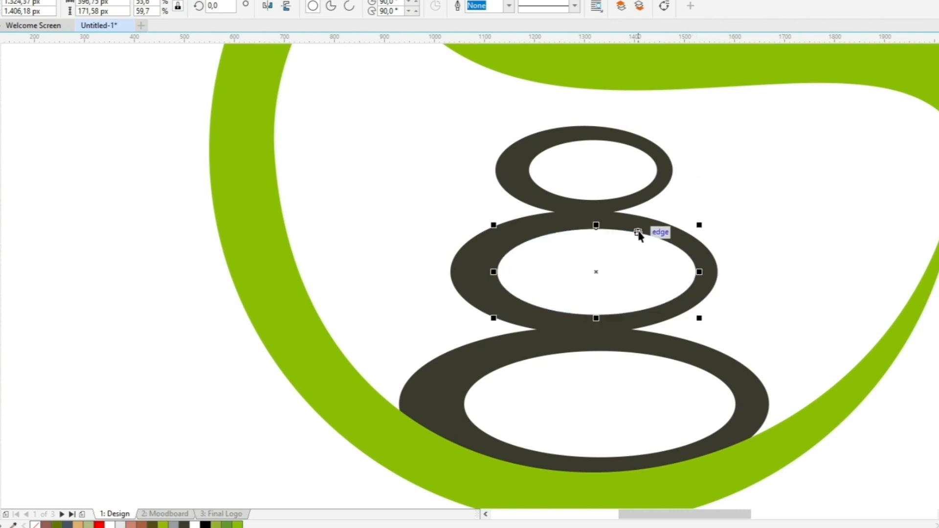
Step: Convert the bottom stone's white inner ellipse to curves and show its nodes for editing
scroll(656, 250, down, 2)
click(657, 297)
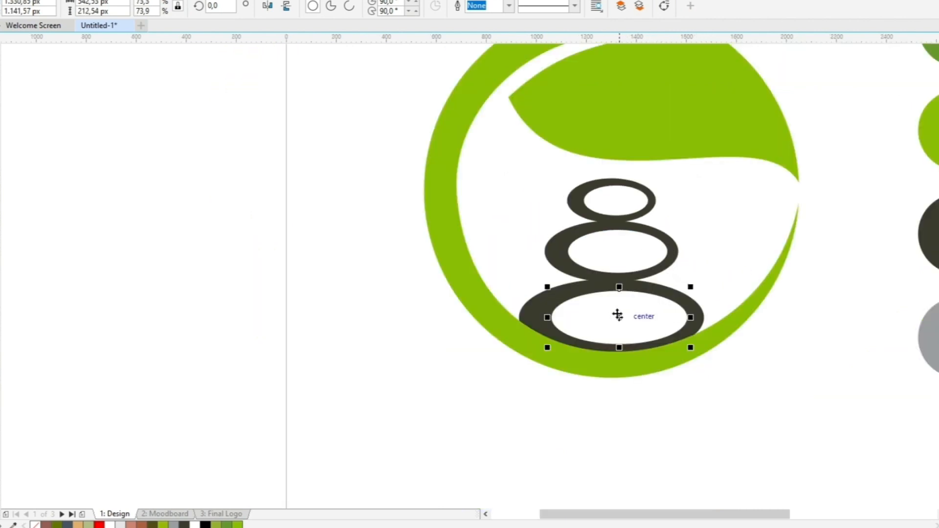
scroll(618, 315, up, 2)
right_click(592, 300)
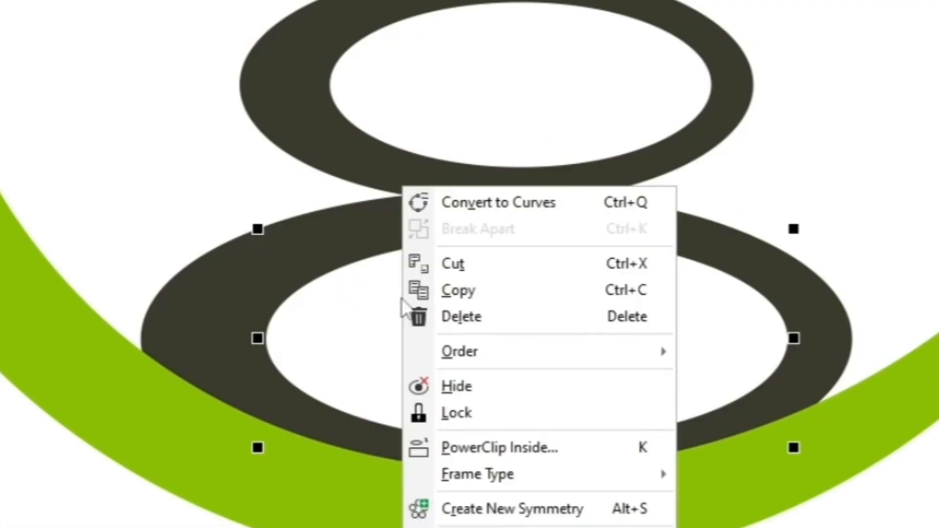
click(624, 259)
key(F10)
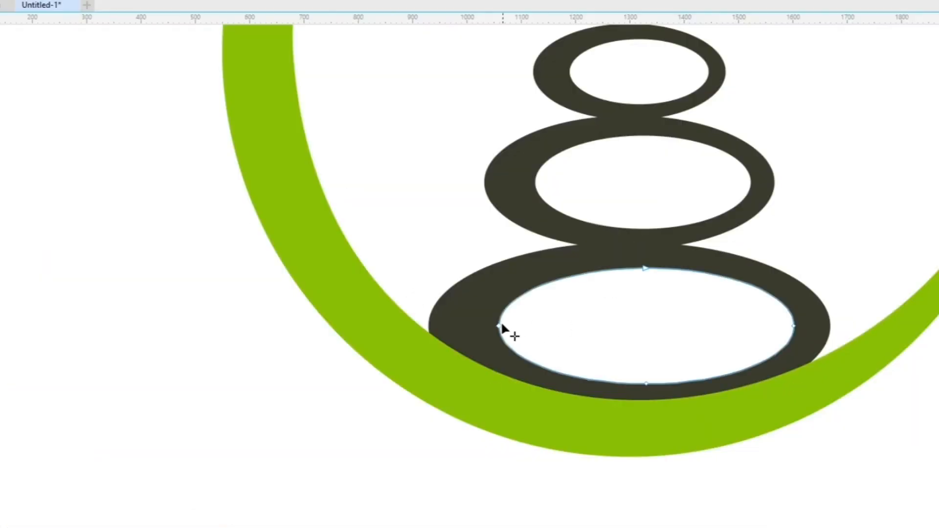
Step: Reshape the bottom stone's inner curve by moving its left node inward, tilting the top node's handles and raising that node
drag(500, 326, 515, 325)
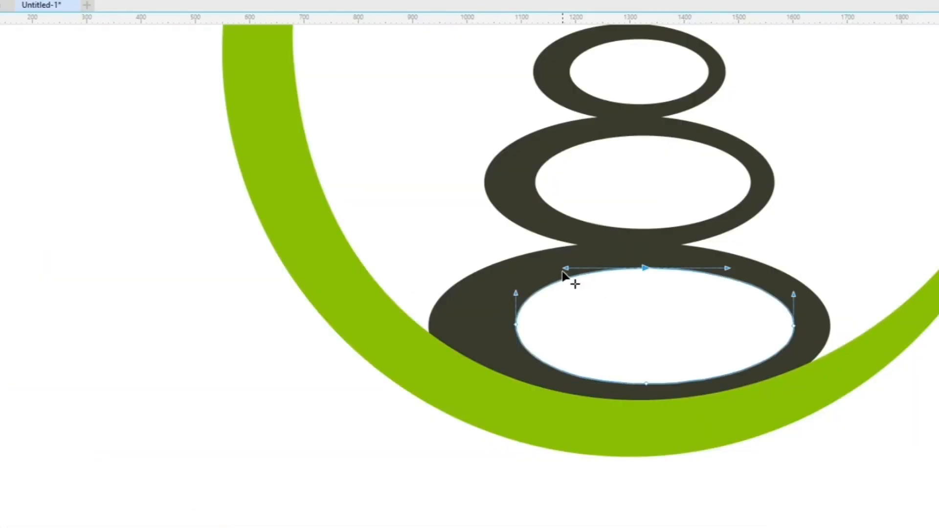
drag(564, 269, 571, 264)
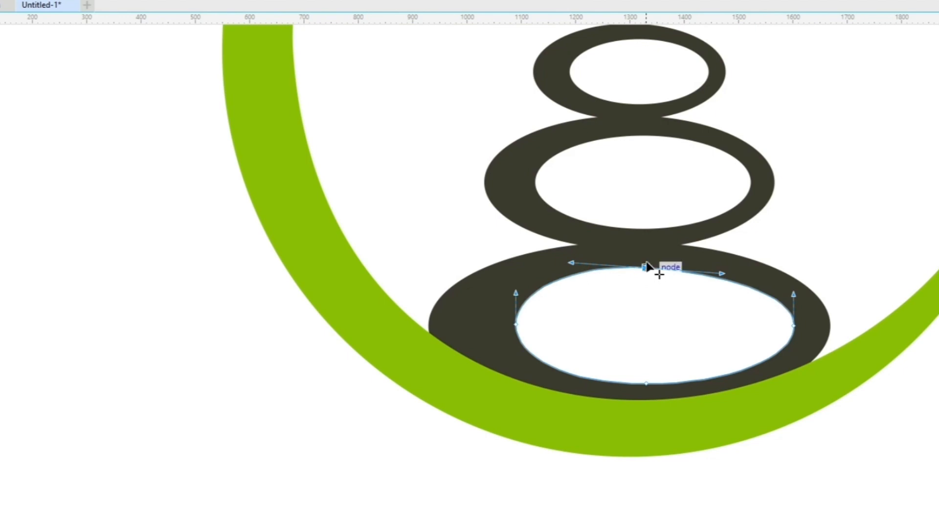
drag(646, 267, 646, 260)
click(794, 326)
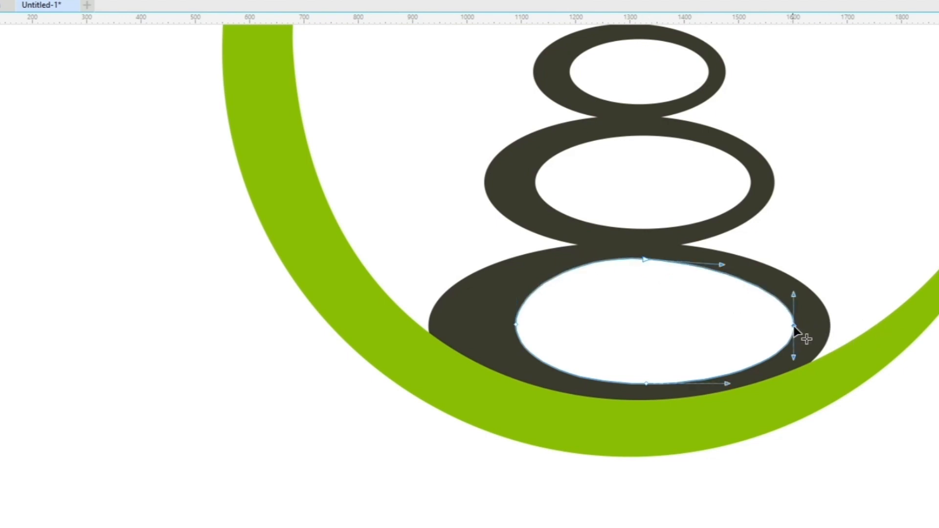
Step: Convert the middle stone's white inner ellipse to curves and move its left node inward and slightly up
click(602, 203)
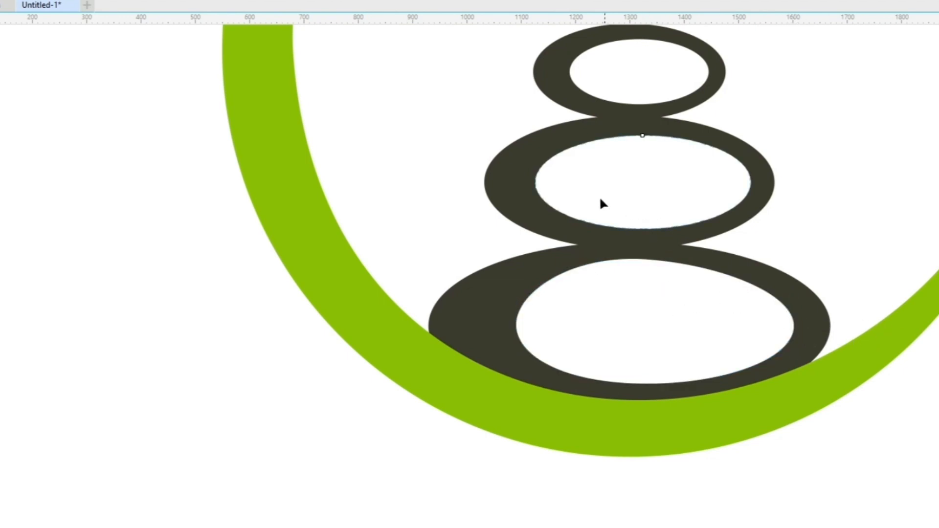
right_click(563, 179)
click(571, 184)
click(536, 182)
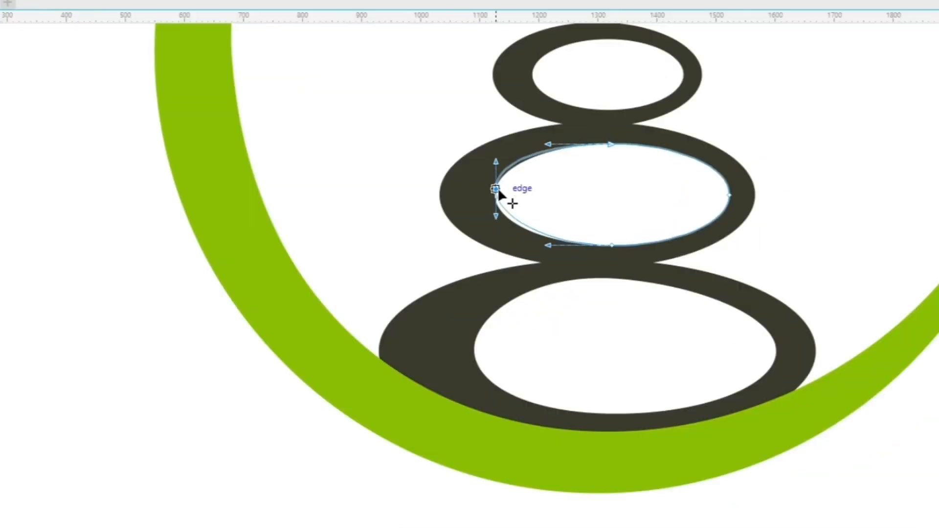
Step: Convert the top stone's white inner ellipse to curves and move its left node inward and slightly up
right_click(602, 62)
click(616, 73)
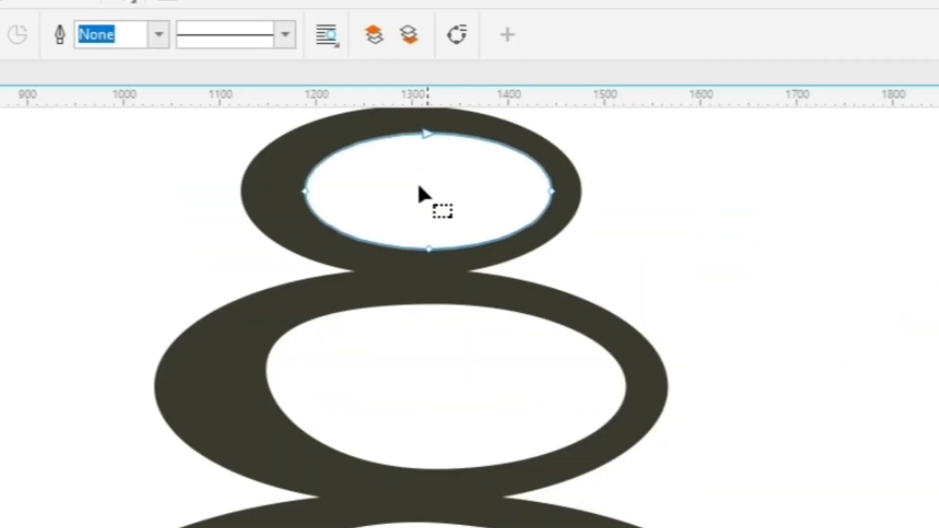
click(305, 191)
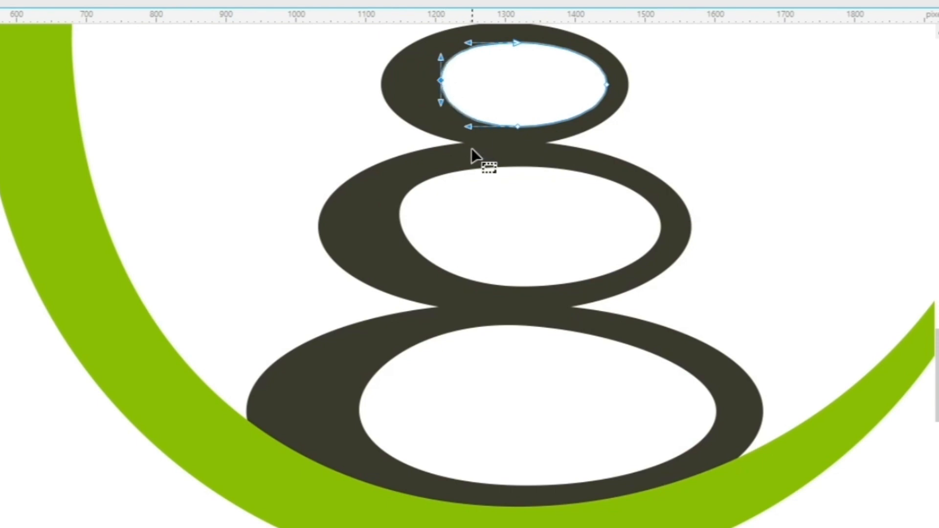
Step: Convert the top stone's dark outer ellipse to curves
scroll(471, 148, down, 1)
click(419, 70)
right_click(423, 43)
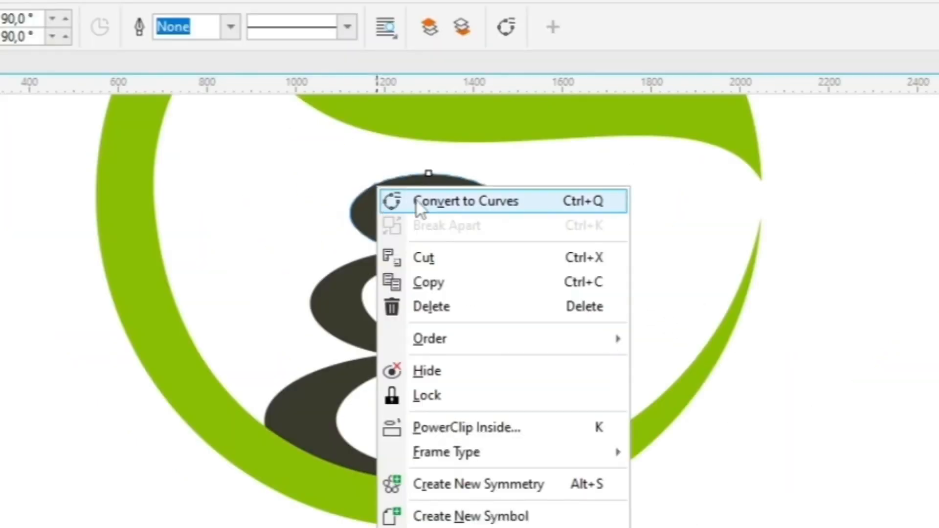
click(417, 201)
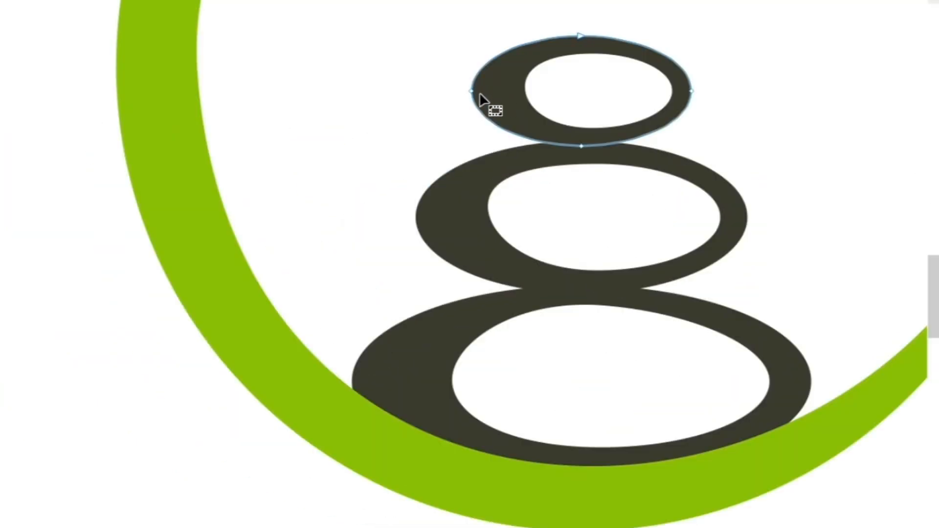
Step: Reshape the top stone into a dome by lowering its outer side nodes and moving the inner curve's side nodes inward and down
drag(472, 92, 475, 104)
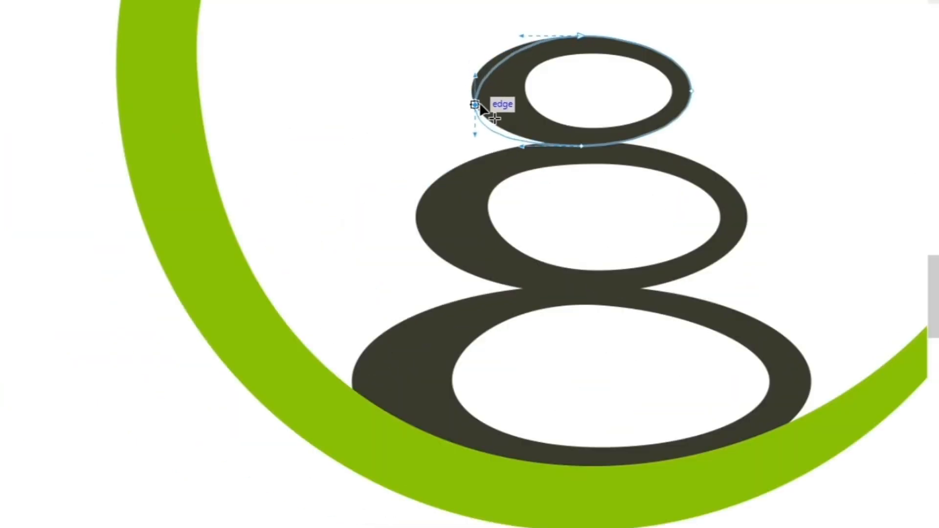
drag(692, 92, 654, 93)
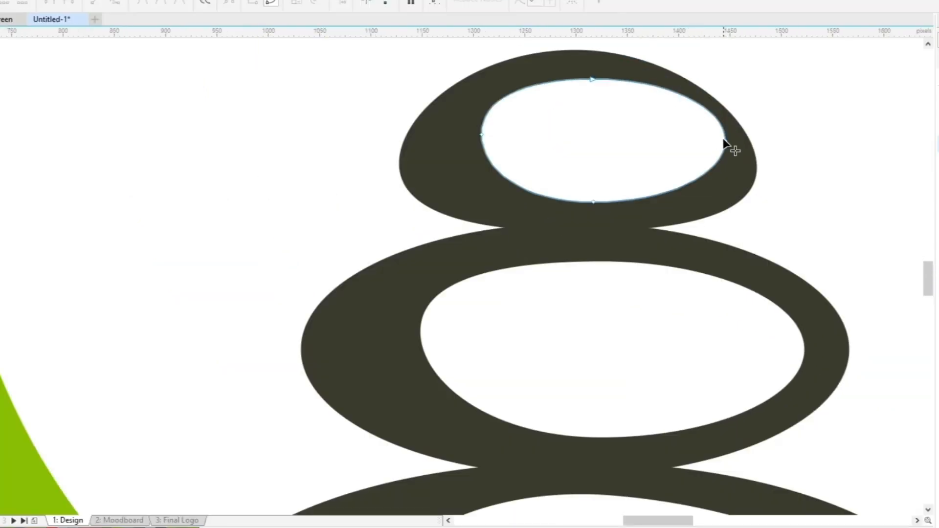
drag(725, 142, 704, 155)
drag(483, 134, 499, 144)
scroll(574, 126, down, 1)
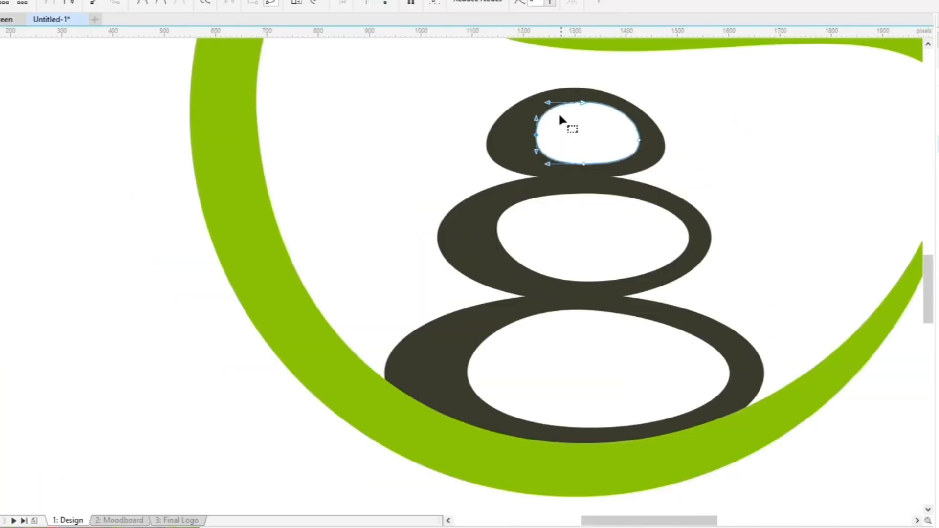
Step: Move the left node of the middle stone's white inner curve inward and down
scroll(561, 117, up, 2)
scroll(540, 98, down, 2)
scroll(547, 211, up, 2)
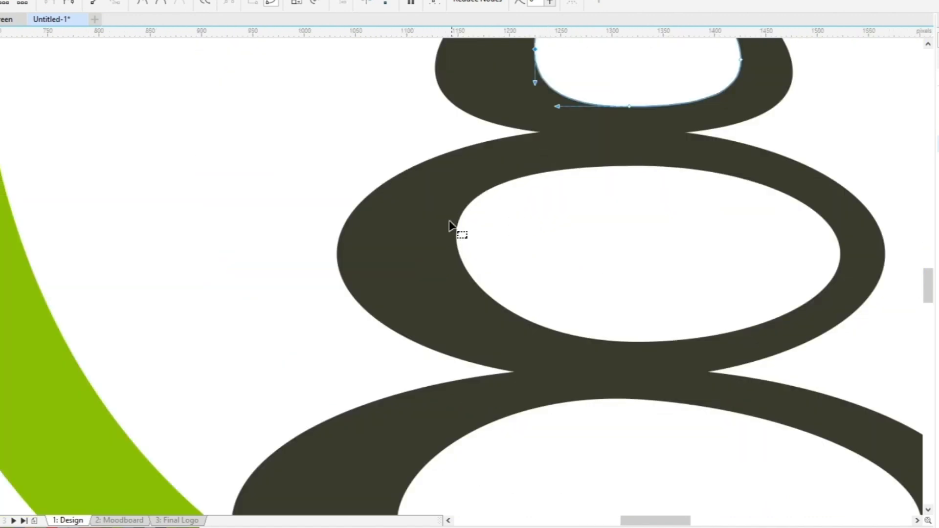
click(461, 229)
drag(454, 238, 478, 263)
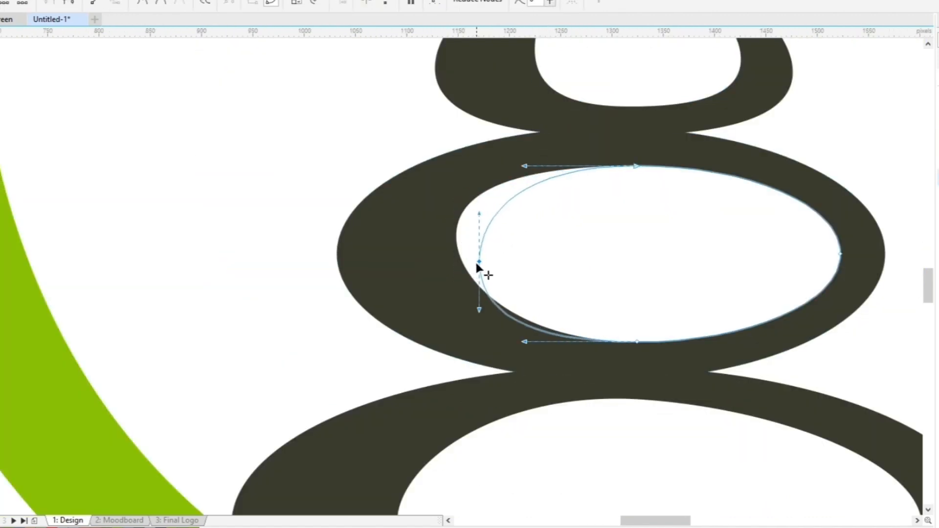
Step: Convert the middle stone's dark outer ellipse to curves, move its left node inward and shape the left side with an added upper-left node
right_click(394, 241)
click(365, 246)
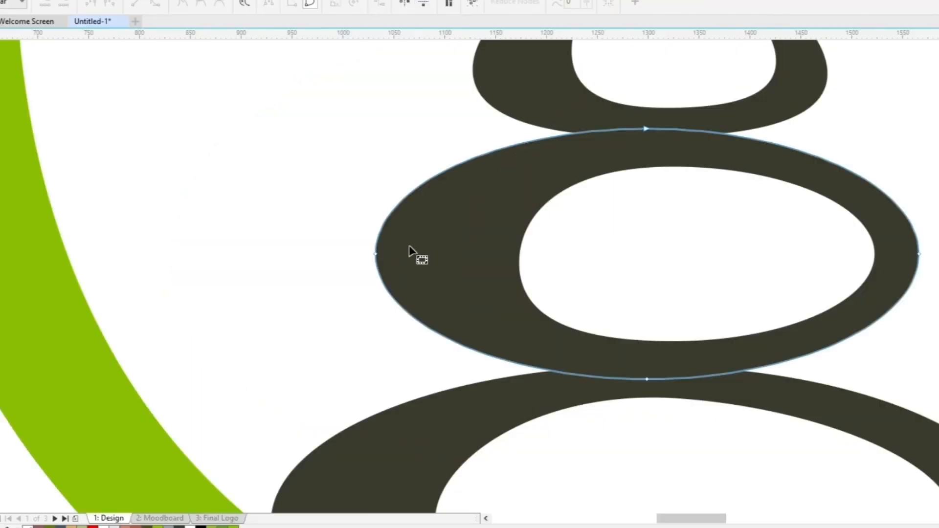
click(178, 293)
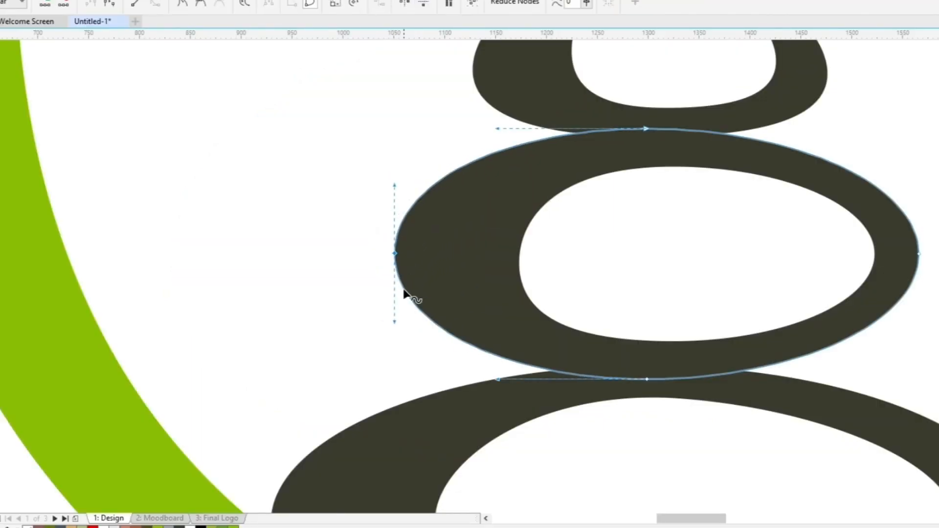
drag(395, 322, 395, 340)
double_click(444, 166)
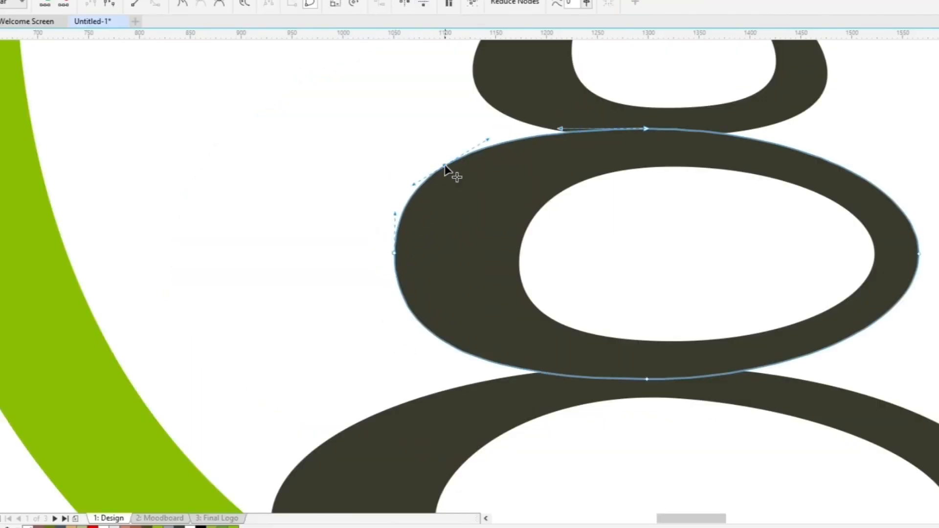
drag(444, 165, 453, 170)
scroll(488, 185, down, 1)
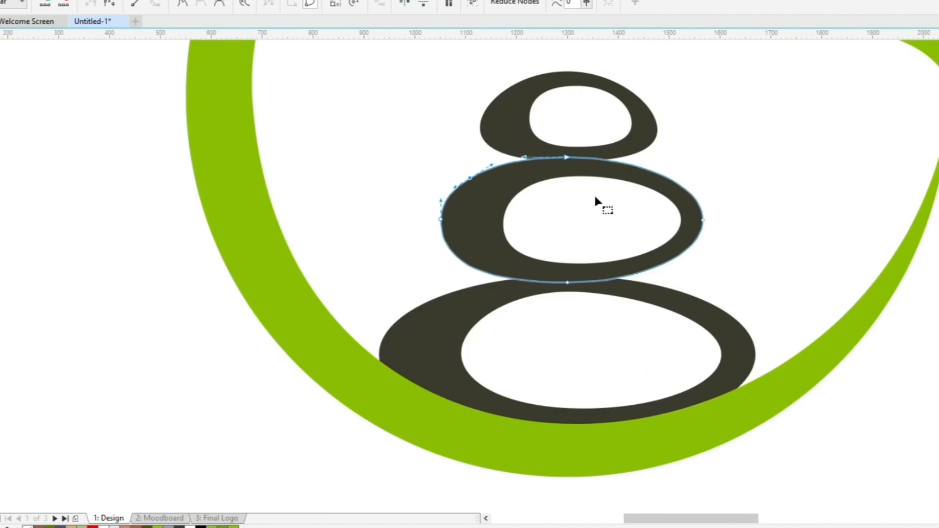
Step: Flatten the right side of the middle stone's dark outer curve by adding nodes and spreading them vertically
scroll(703, 221, up, 1)
double_click(703, 218)
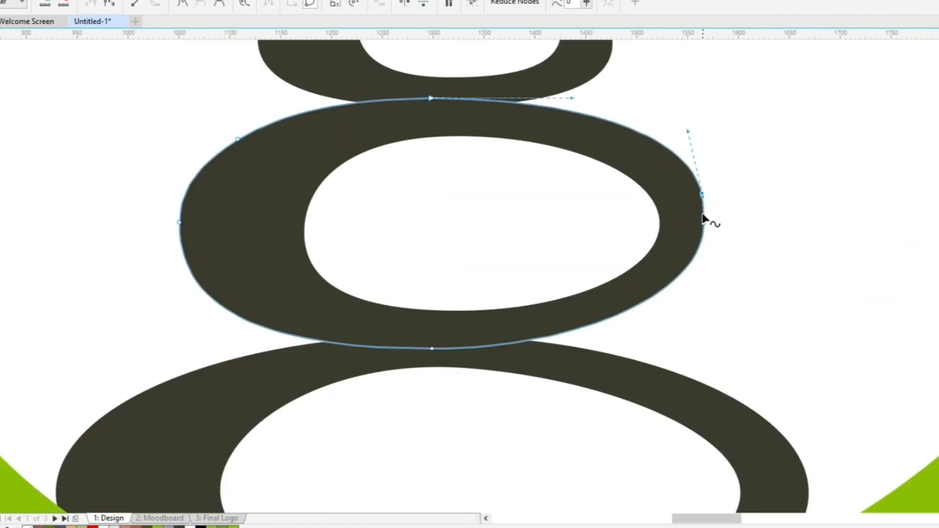
drag(704, 227, 704, 247)
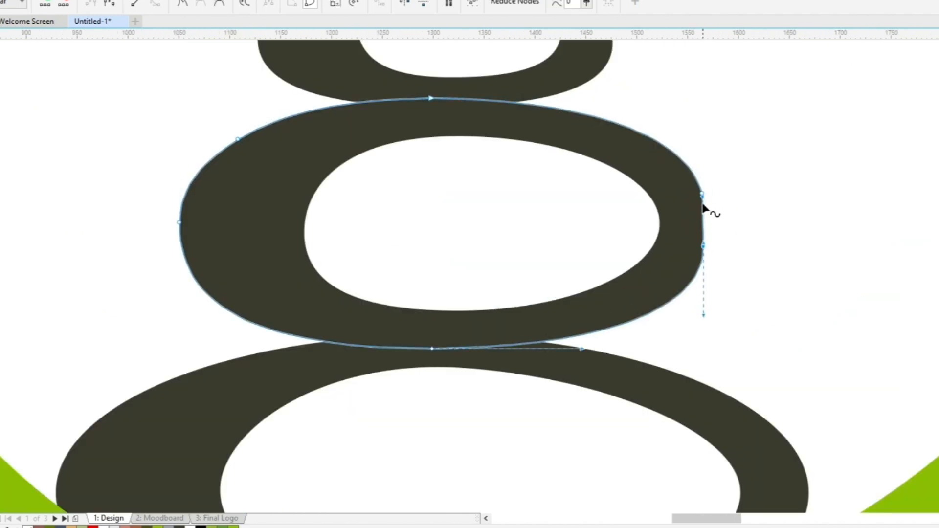
double_click(690, 169)
drag(683, 190, 719, 214)
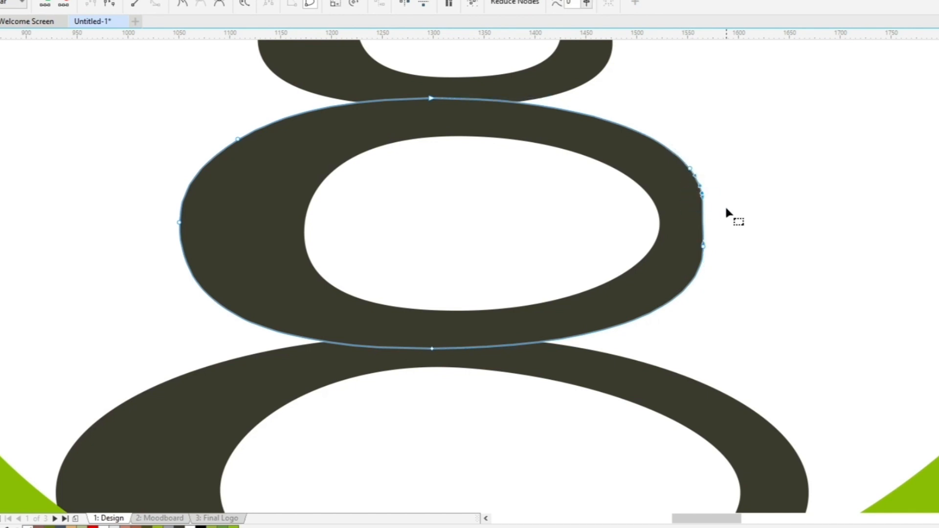
Step: Convert the bottom stone's dark outer ellipse to curves and bulge its upper-right edge outward with an added node
scroll(727, 214, down, 3)
scroll(724, 259, up, 2)
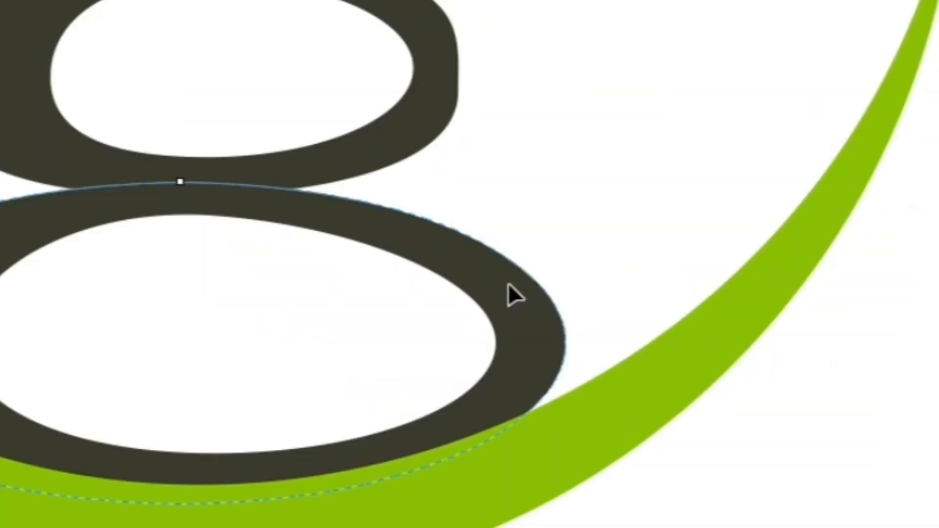
right_click(509, 286)
click(570, 235)
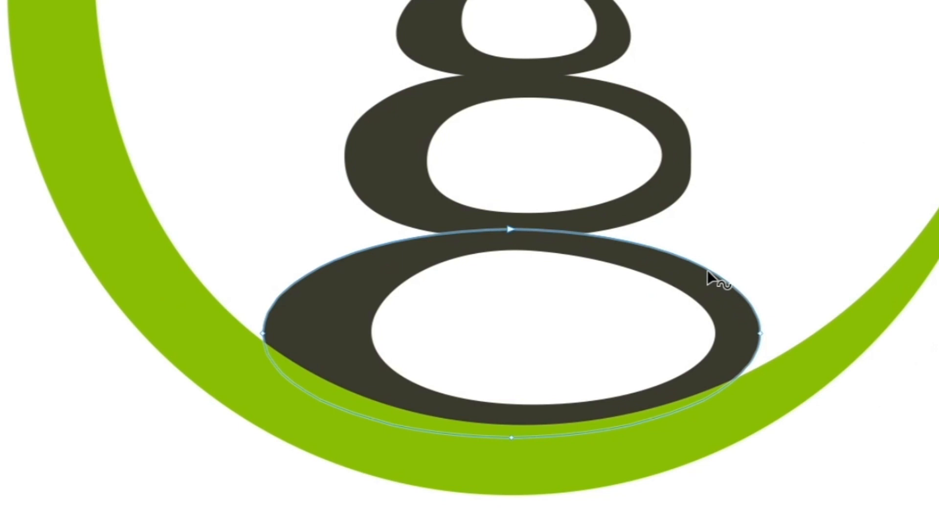
double_click(719, 264)
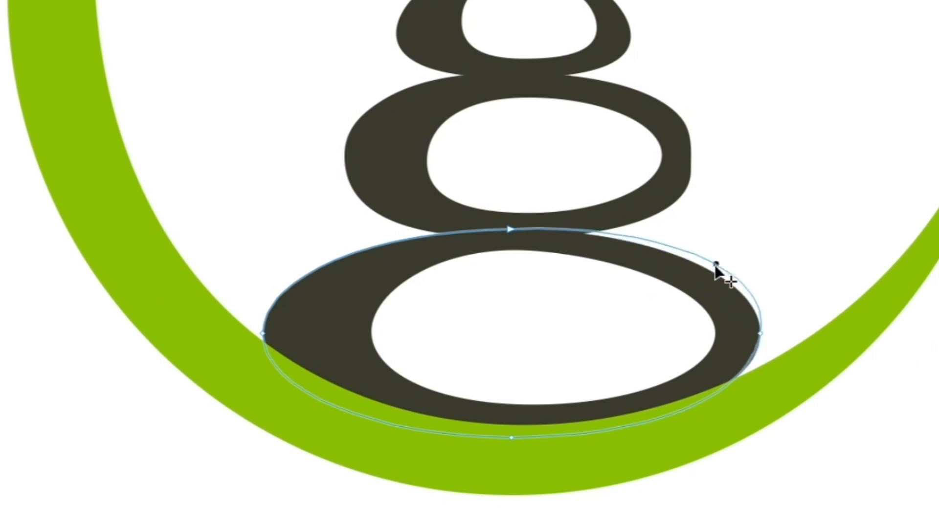
click(767, 347)
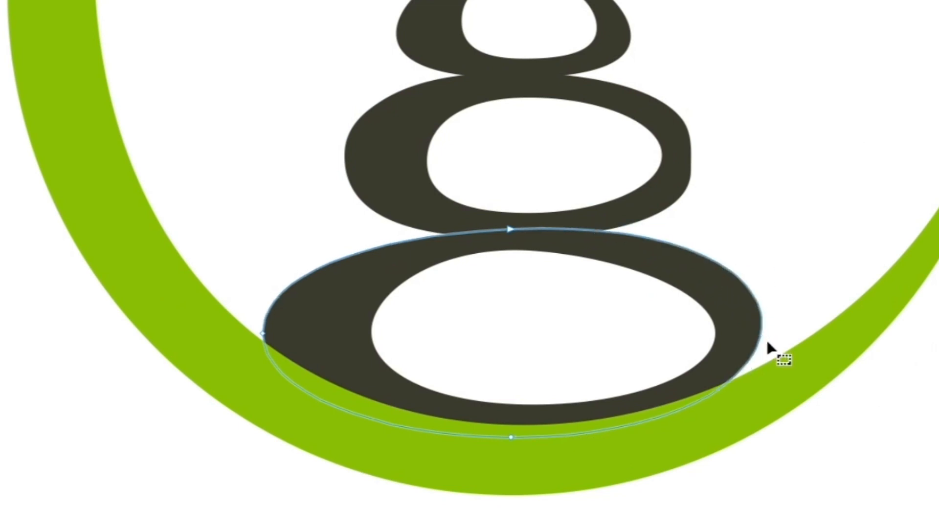
Step: Move the bottom stone's right outer node slightly outward and down, raise the upper-right node and bulge the upper-left edge outward
click(762, 334)
drag(761, 335, 767, 342)
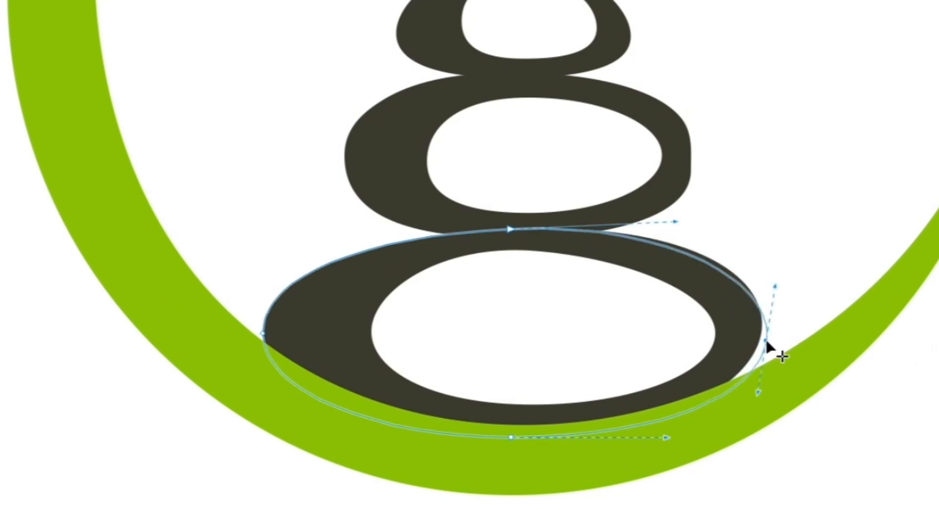
click(719, 269)
drag(718, 268, 721, 259)
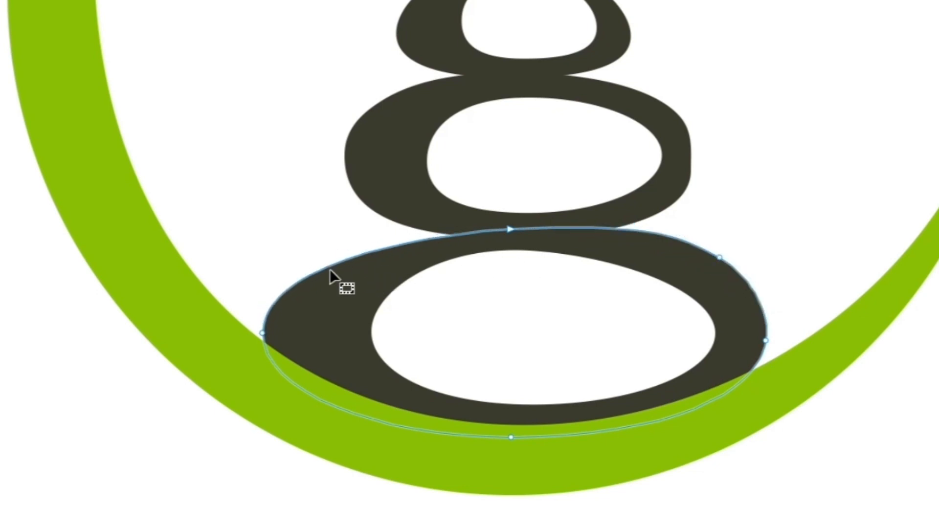
drag(327, 264, 318, 246)
Step: Reshape the bottom stone's white inner curve by moving its left node inward and down and its right node outward and up
click(442, 267)
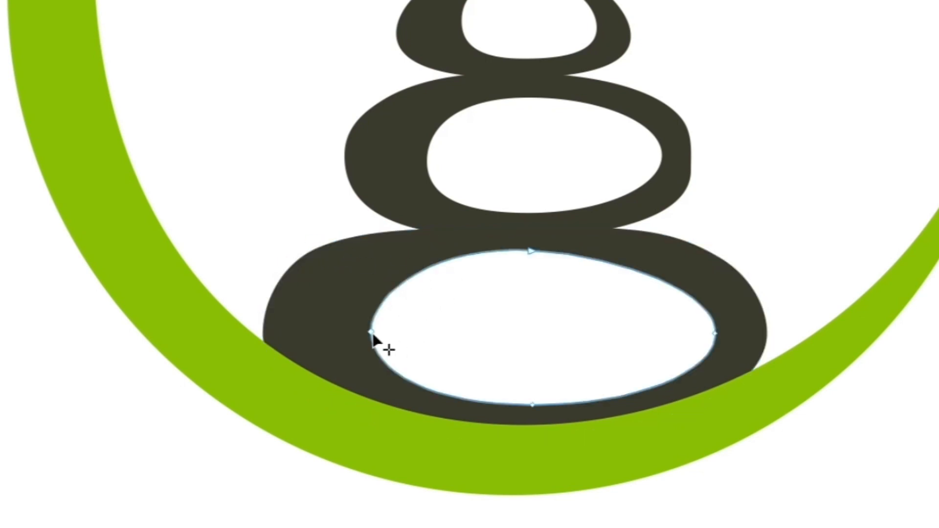
drag(372, 334, 386, 353)
click(527, 253)
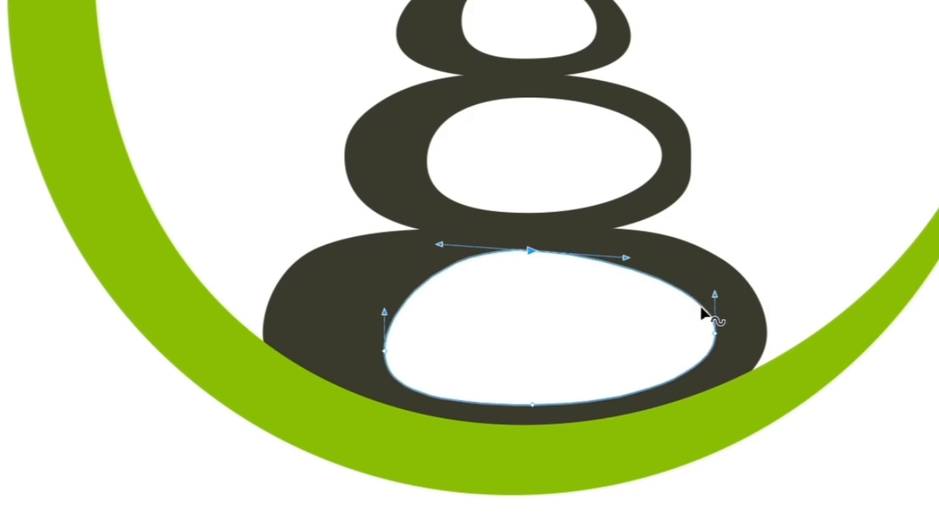
drag(714, 331, 725, 323)
Step: Reshape the right side of the middle stone's white inner curve with an extra node placed slightly lower
click(637, 176)
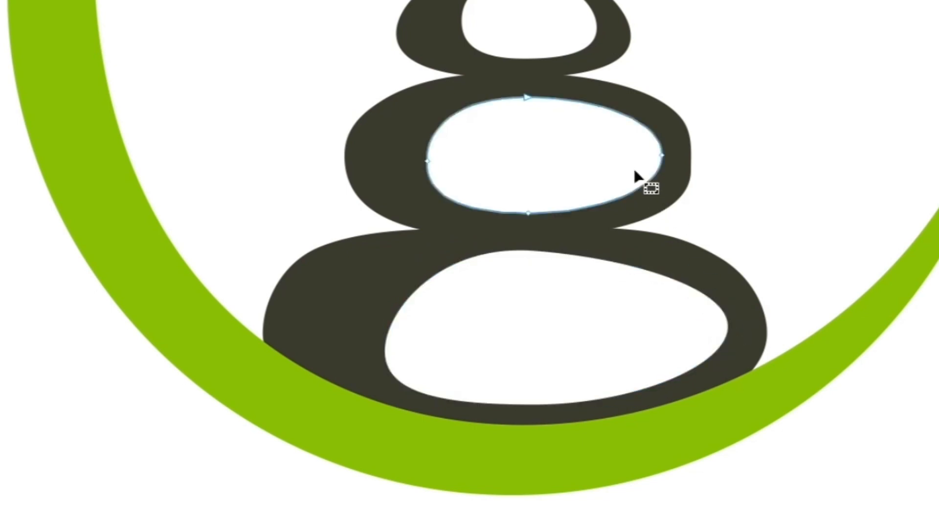
drag(660, 156, 659, 177)
click(653, 169)
key(space)
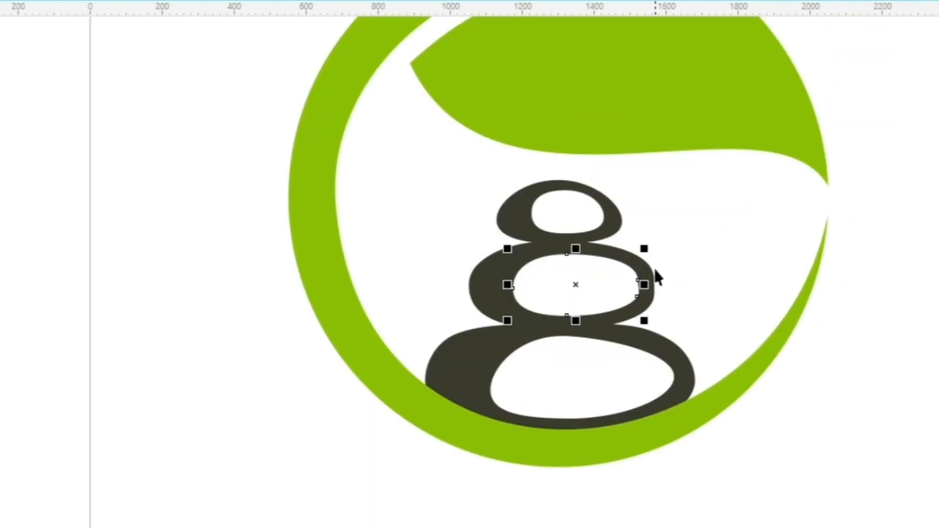
Step: Move the right node of the top stone's white inner curve slightly outward and down, and deselect it
click(566, 191)
scroll(567, 196, up, 2)
key(space)
scroll(563, 174, up, 3)
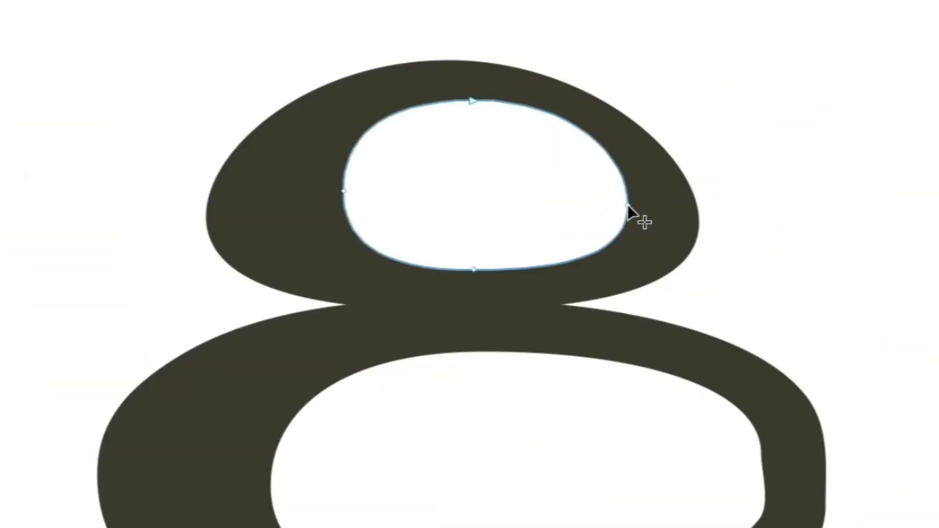
click(627, 204)
drag(635, 207, 640, 218)
scroll(641, 216, down, 3)
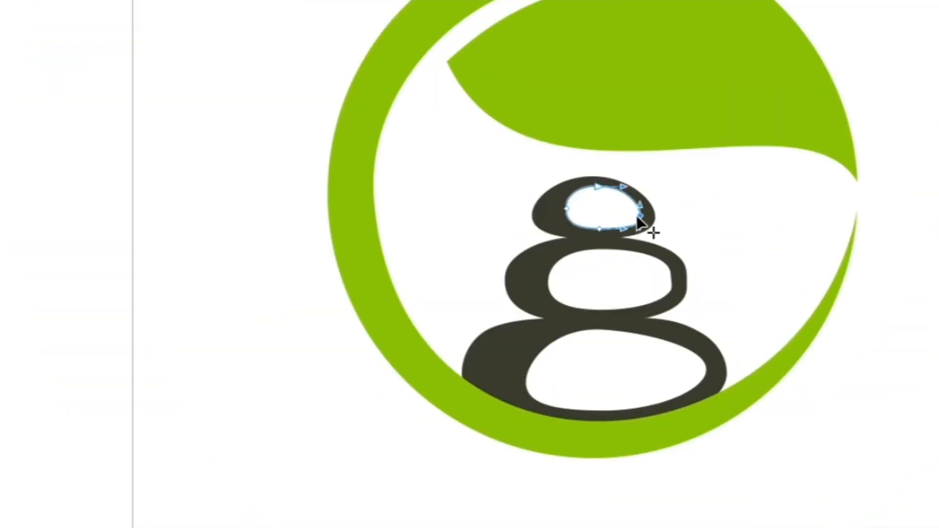
scroll(621, 334, down, 1)
scroll(615, 291, up, 1)
key(space)
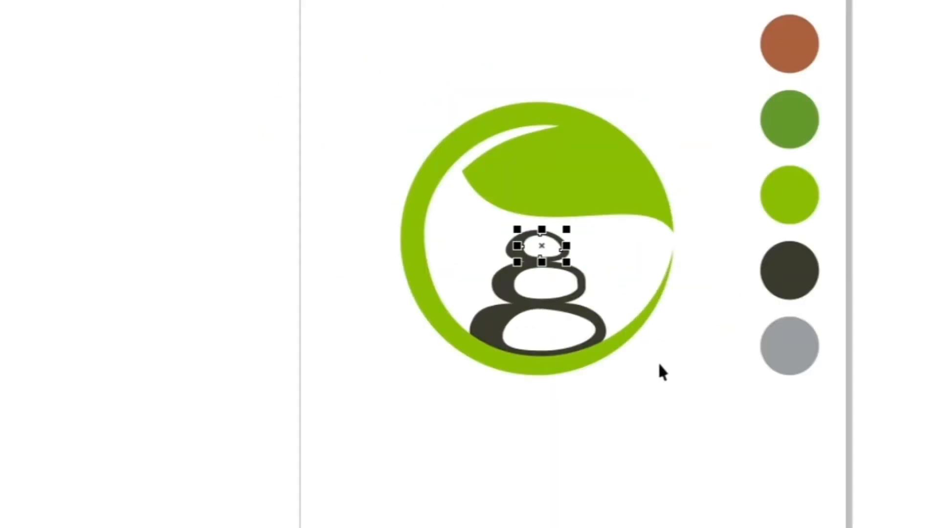
click(659, 363)
Step: Draw a closed leaf-shaped outline of straight segments between the green ring's left side and the stones
scroll(568, 287, up, 1)
scroll(349, 109, up, 2)
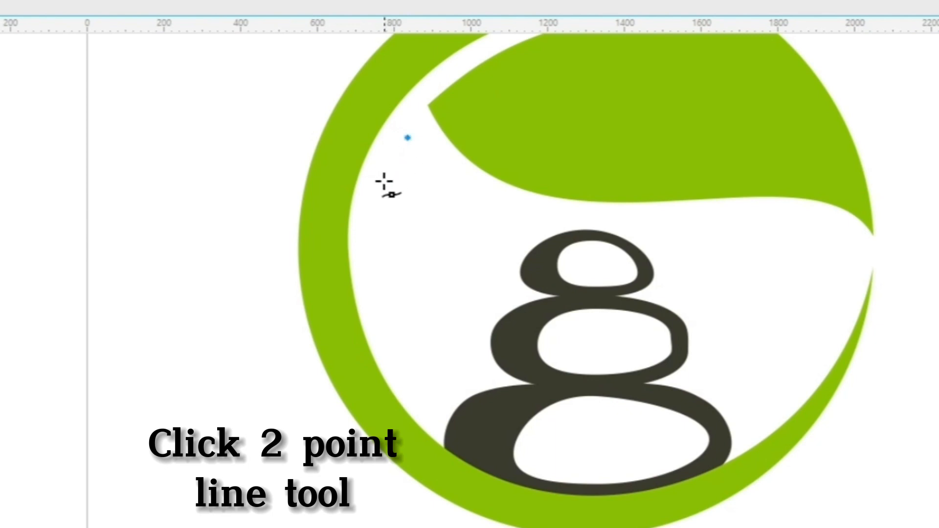
click(378, 186)
click(376, 223)
click(386, 262)
click(409, 287)
click(441, 310)
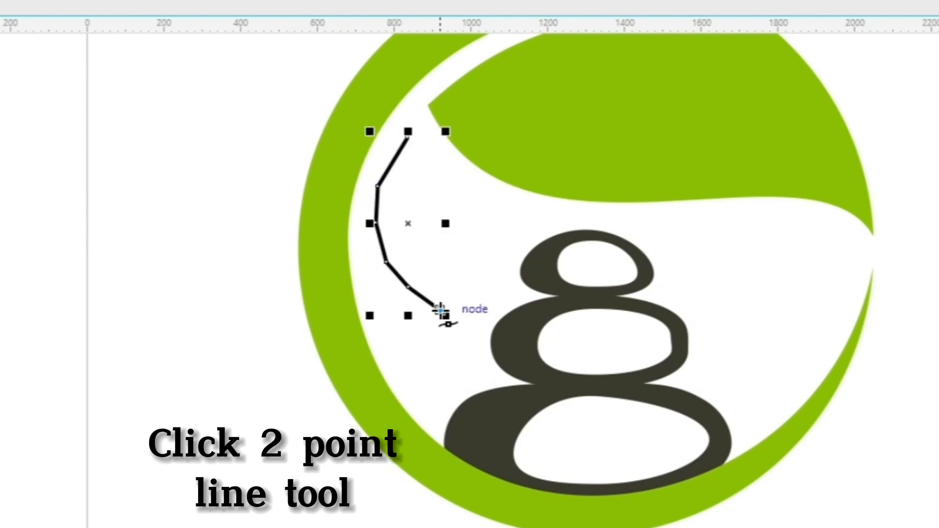
drag(440, 308, 454, 166)
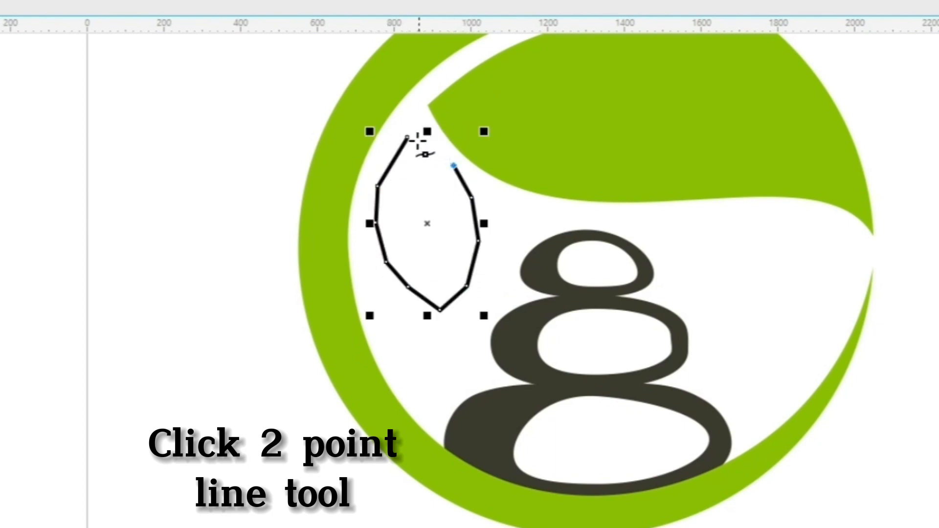
click(408, 138)
Step: Smooth the small leaf outline into two curved sides, lowering its bottom tip and adjusting the handles of both tips
key(F10)
drag(498, 294, 348, 156)
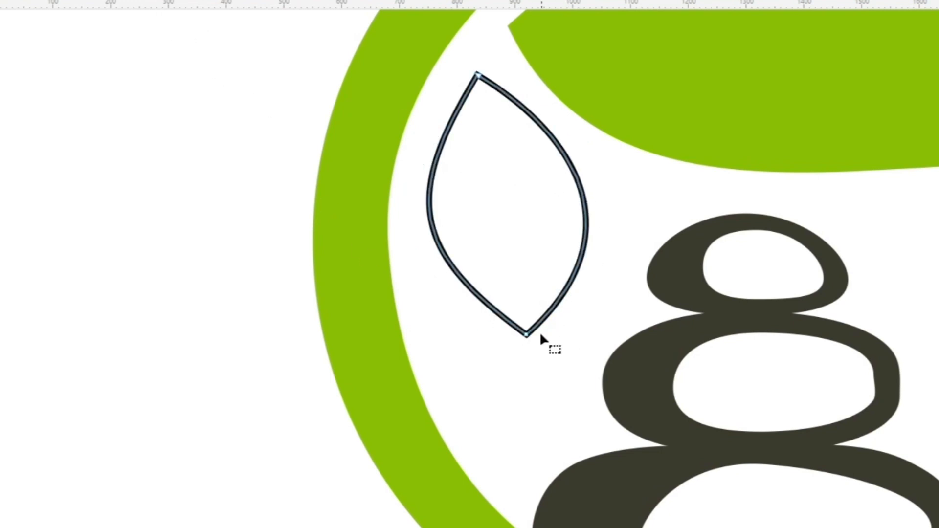
drag(527, 336, 520, 349)
drag(584, 139, 574, 118)
drag(405, 195, 414, 178)
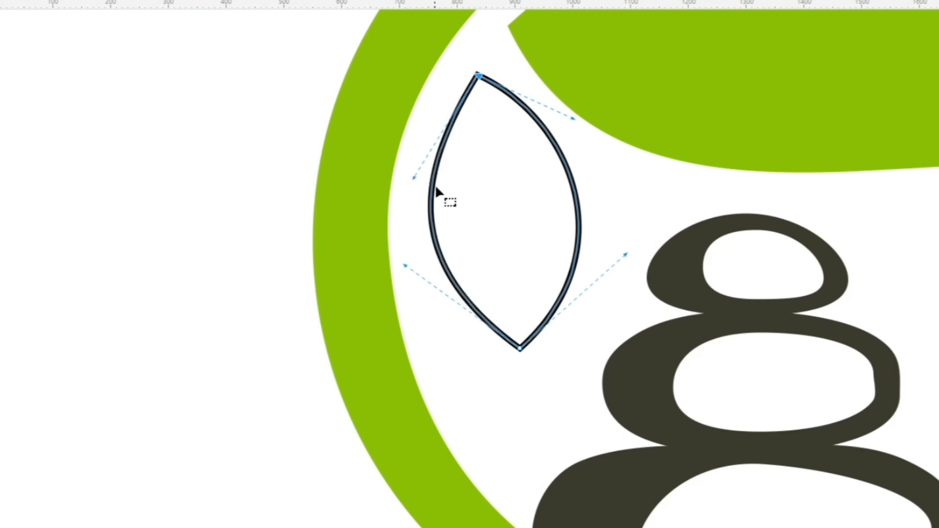
drag(412, 267, 408, 276)
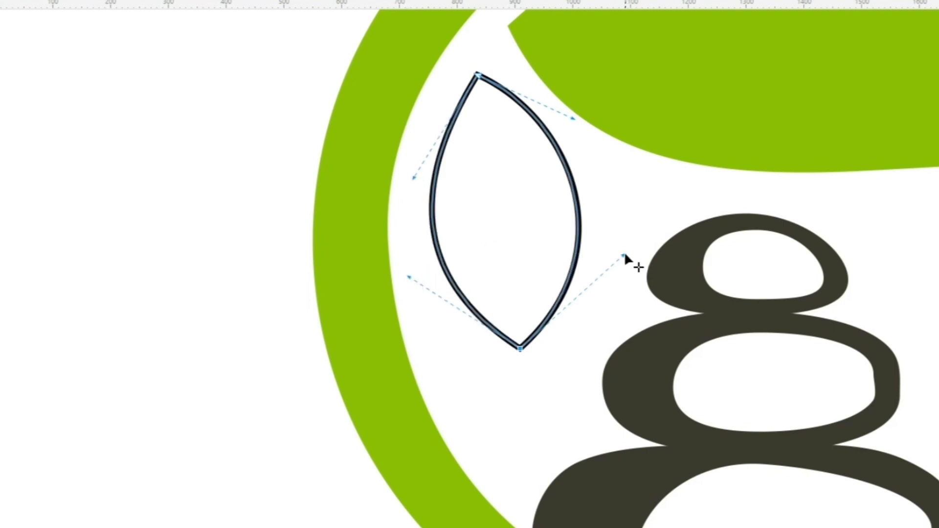
drag(625, 253, 621, 261)
scroll(545, 213, down, 2)
key(space)
click(712, 370)
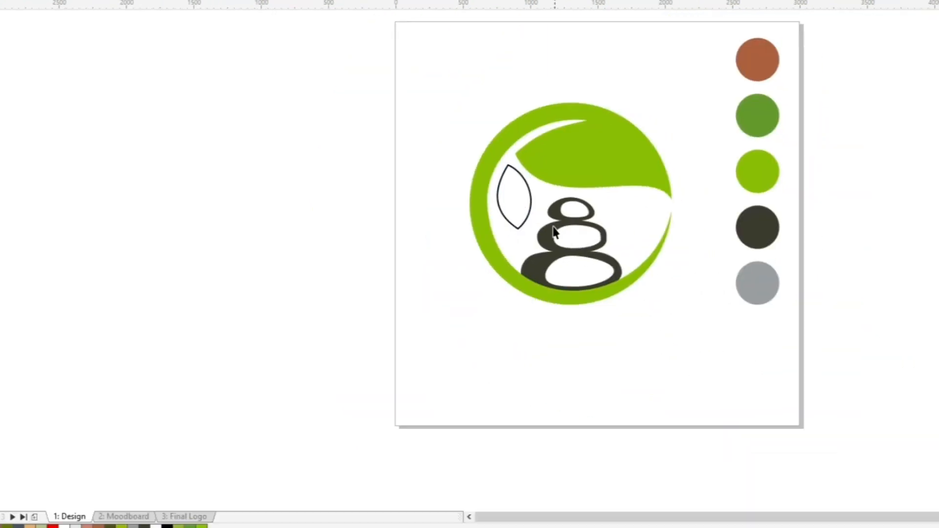
Step: Draw a closed narrow wedge of straight segments from the small leaf's top tip down to about its middle, overlapping the upper left edge
scroll(578, 239, up, 1)
scroll(480, 111, up, 1)
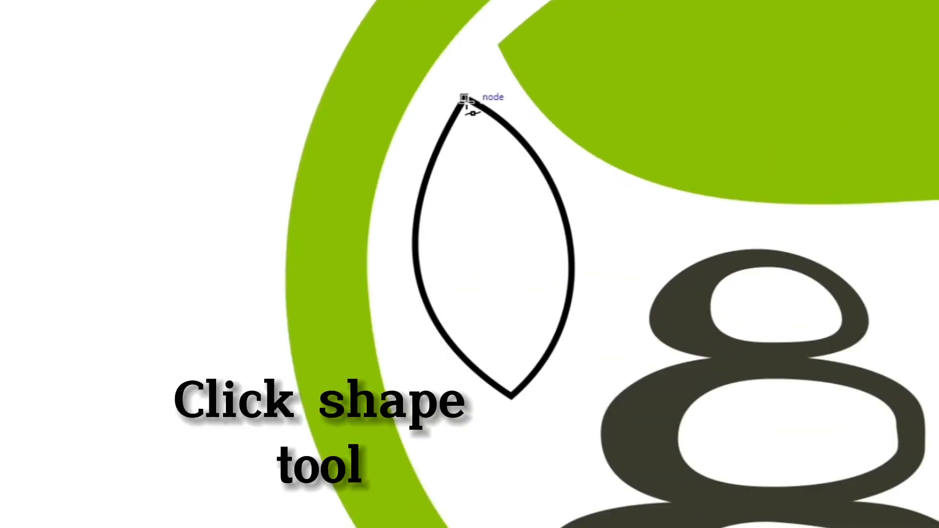
click(476, 136)
click(486, 173)
click(495, 212)
click(493, 247)
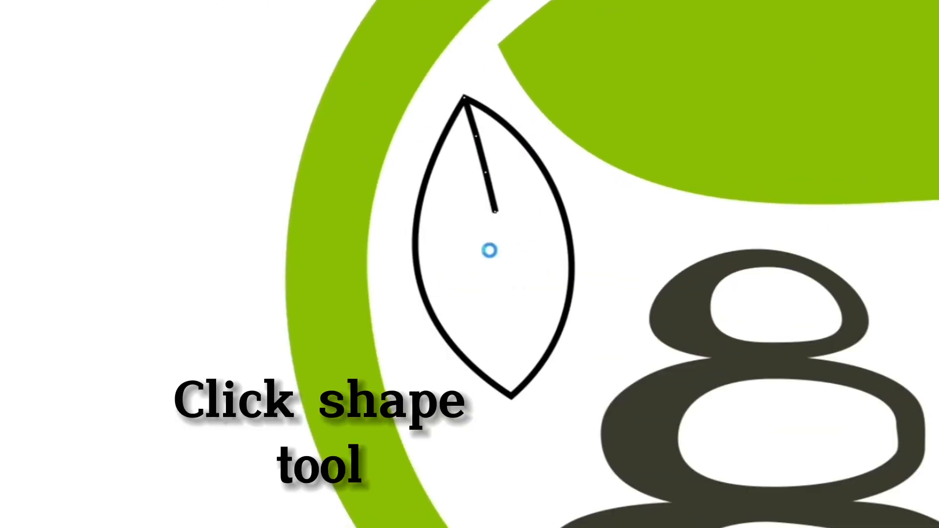
click(472, 182)
click(454, 142)
drag(443, 129, 458, 89)
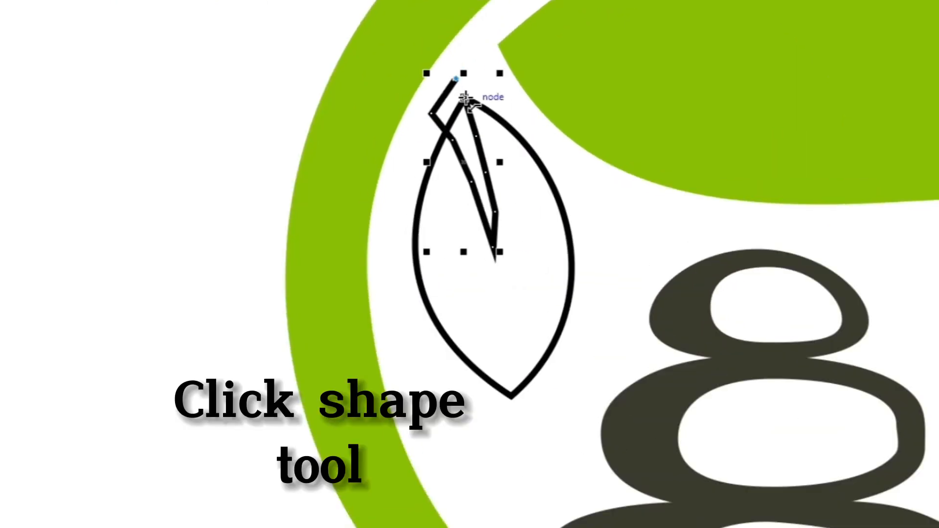
shift+click(505, 122)
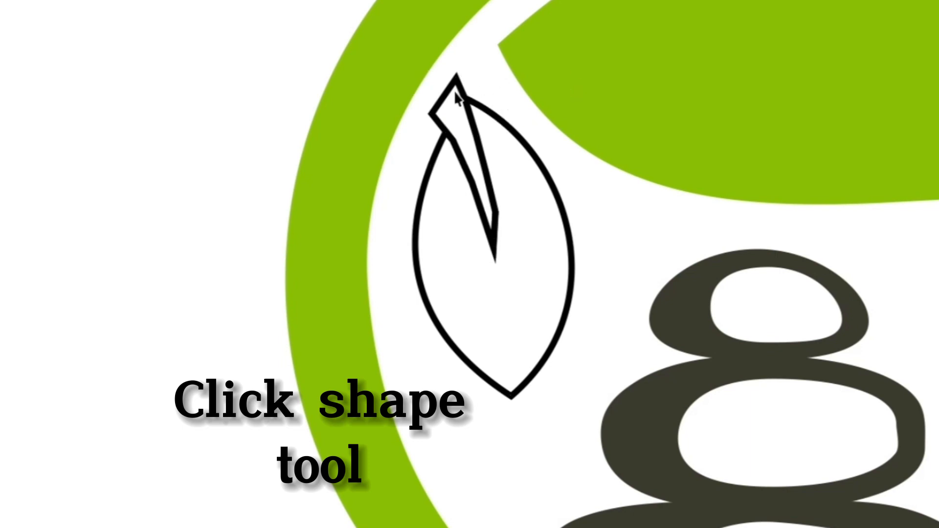
Step: Cut the wedge out of the small leaf, delete the wedge, and select the notched leaf
click(495, 247)
key(Delete)
click(493, 248)
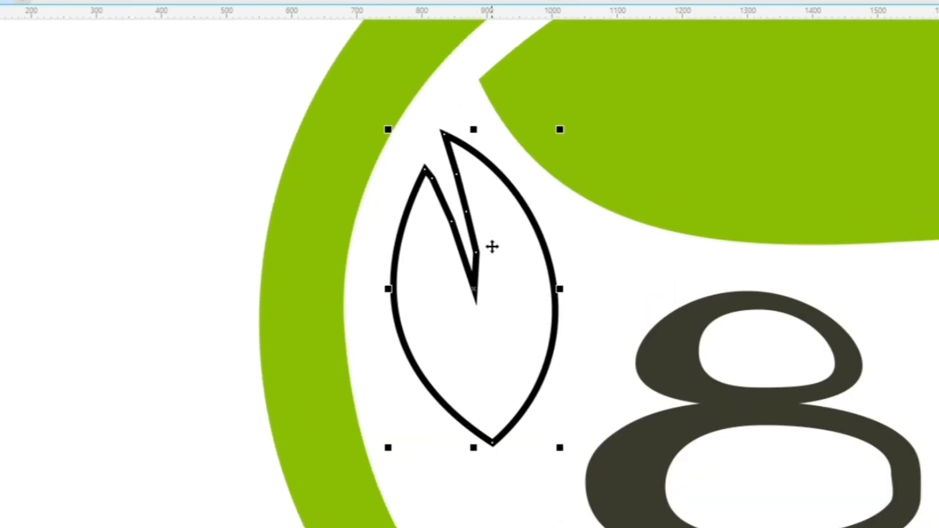
Step: Smooth both sides of the leaf's notch into curves by deleting their intermediate nodes
key(F10)
scroll(489, 250, up, 1)
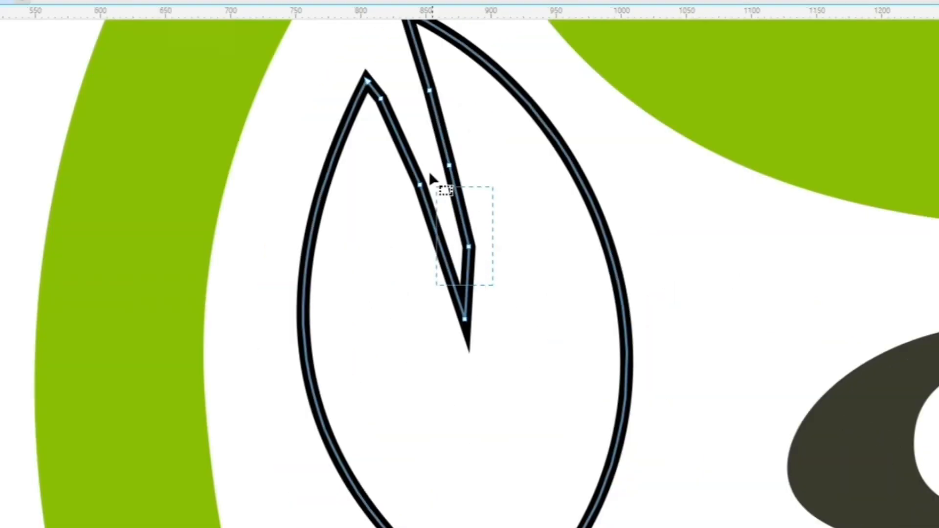
drag(430, 172, 376, 85)
key(Delete)
scroll(470, 193, down, 1)
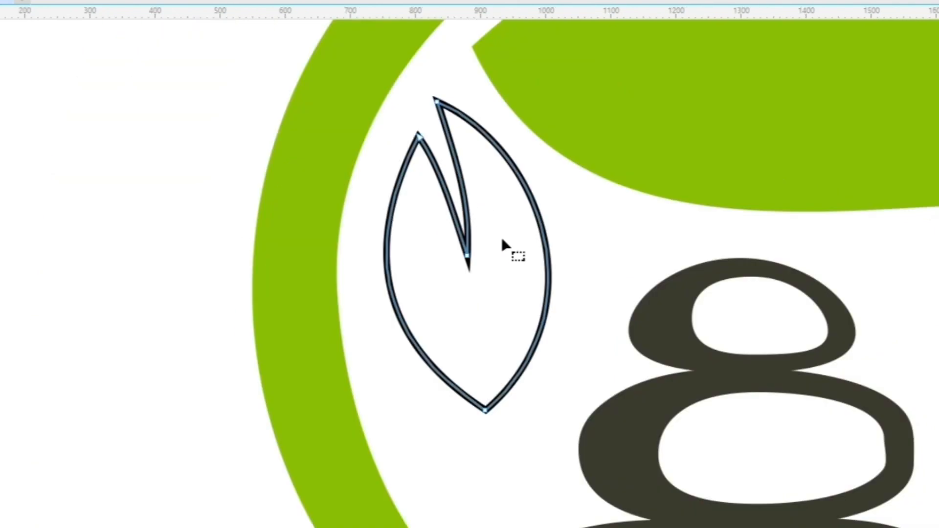
Step: Fill the small leaf with the light green sampled from the large leaf and remove its outline
key(space)
key(i)
click(617, 145)
click(504, 253)
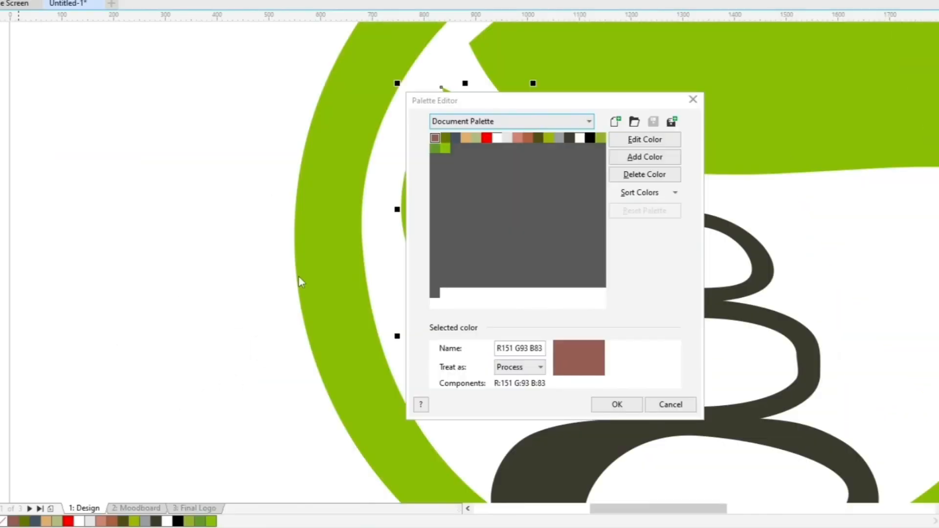
click(671, 405)
click(460, 283)
scroll(465, 273, down, 2)
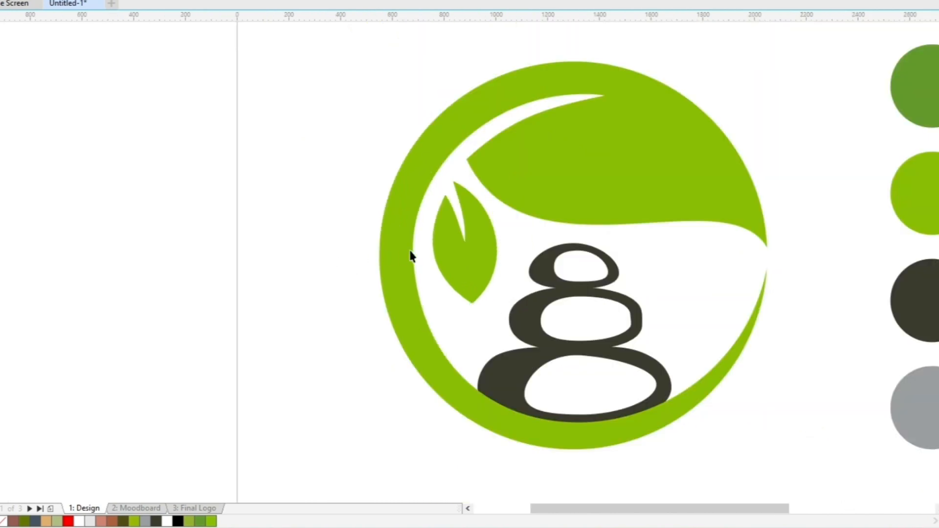
scroll(478, 248, up, 2)
scroll(480, 243, down, 4)
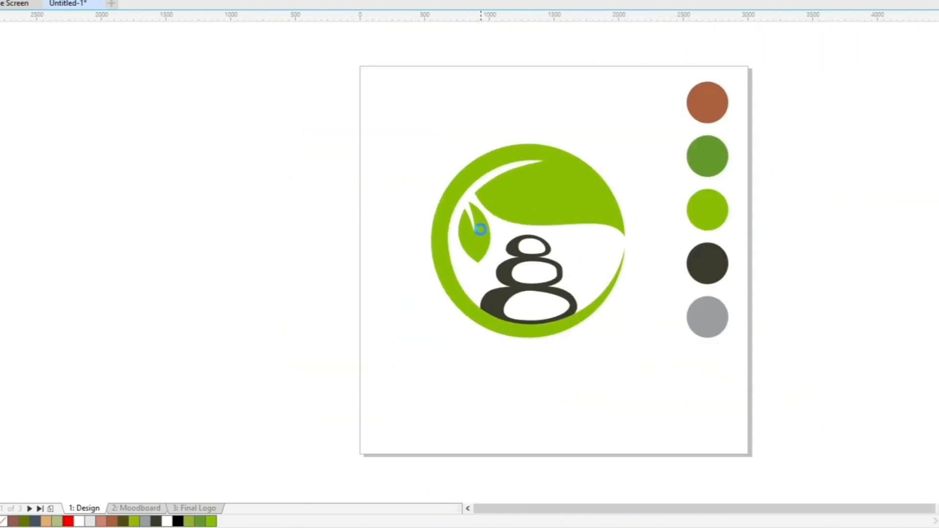
Step: Scale the whole emblem down to about half its size around its centre and move it higher on the page
click(480, 229)
click(624, 299)
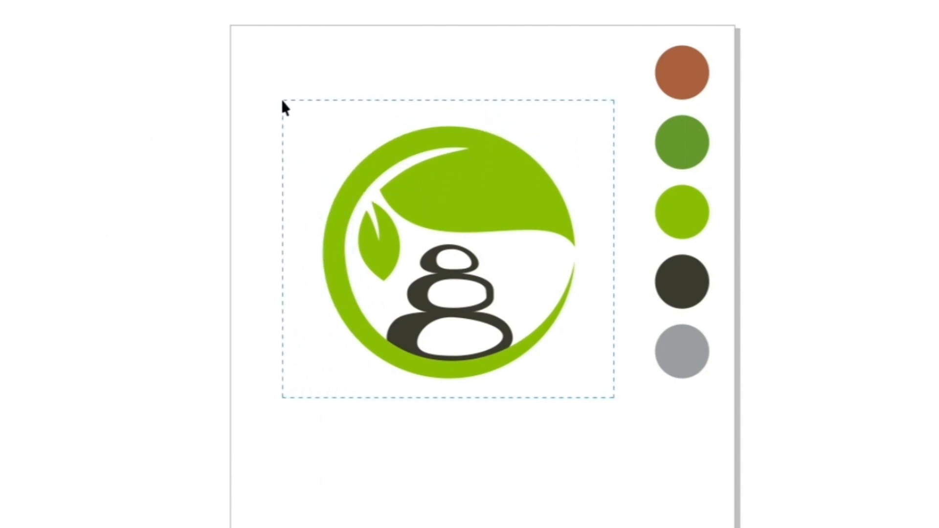
drag(283, 102, 282, 100)
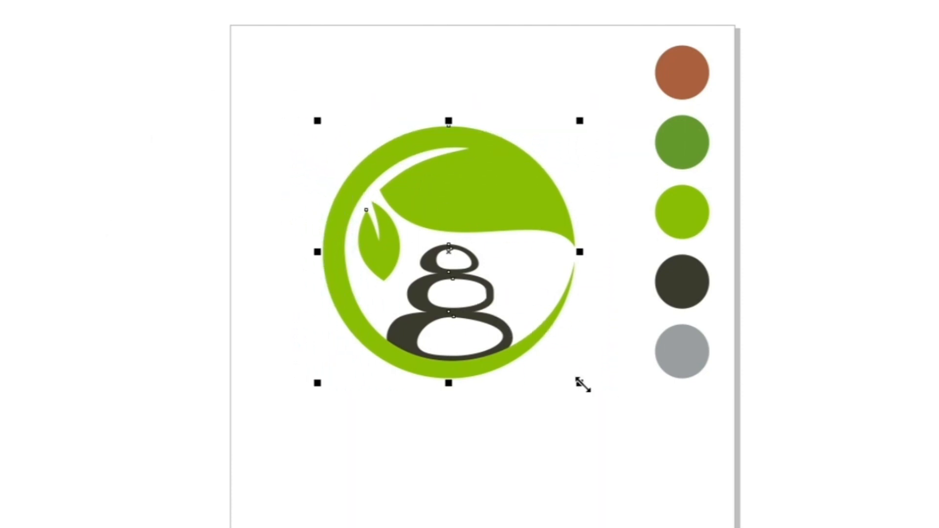
drag(582, 384, 517, 363)
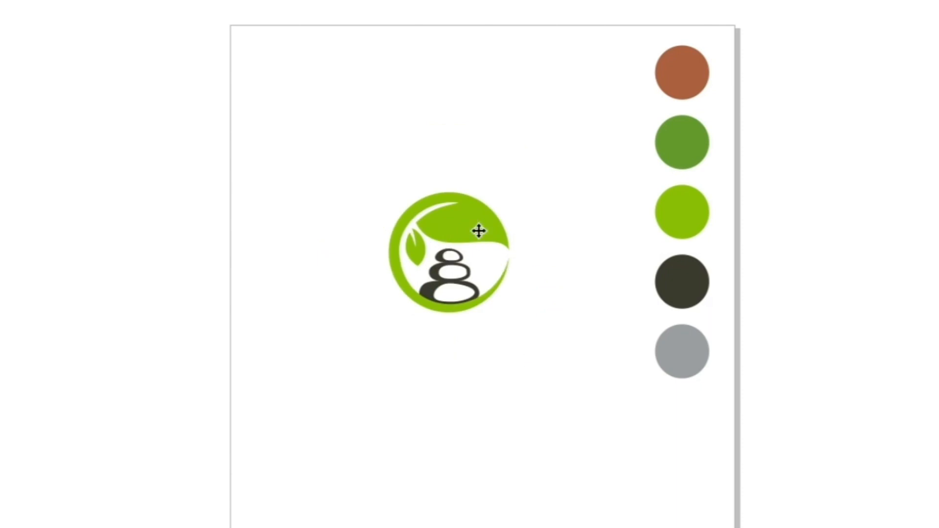
drag(479, 231, 467, 140)
Step: Add the text "Nature's Blend" below the emblem
click(21, 275)
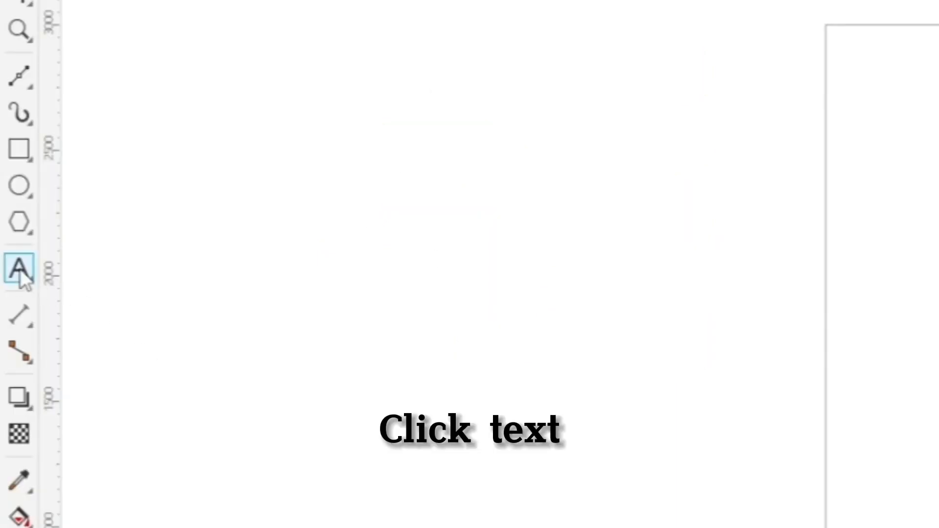
click(245, 355)
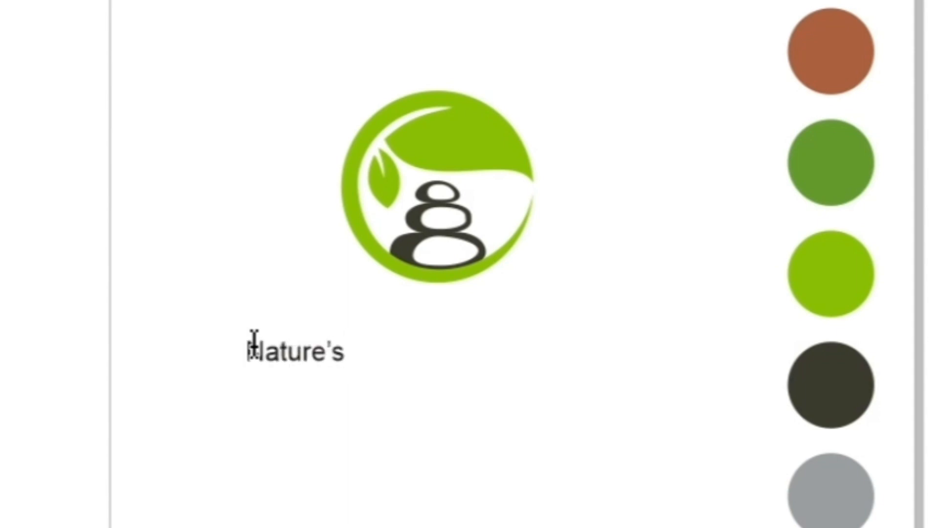
text(Blend)
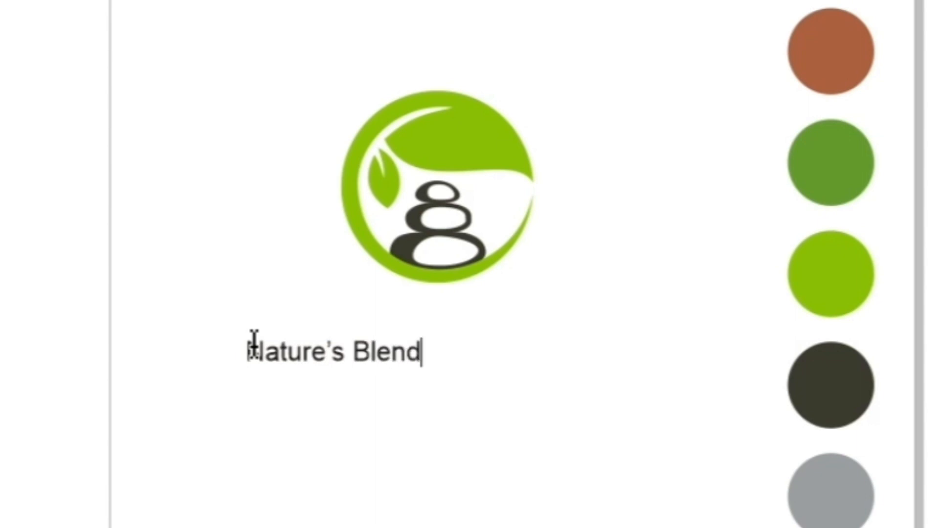
key(ctrl+space)
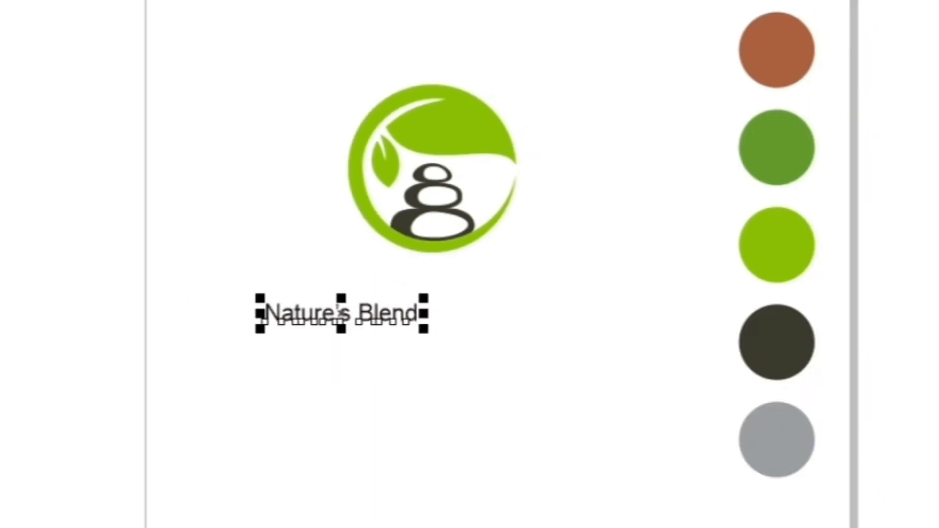
Step: Set the lettering in the Philosopher Bold font, enlarge it well beyond the emblem's width, and place it beneath the emblem
click(433, 59)
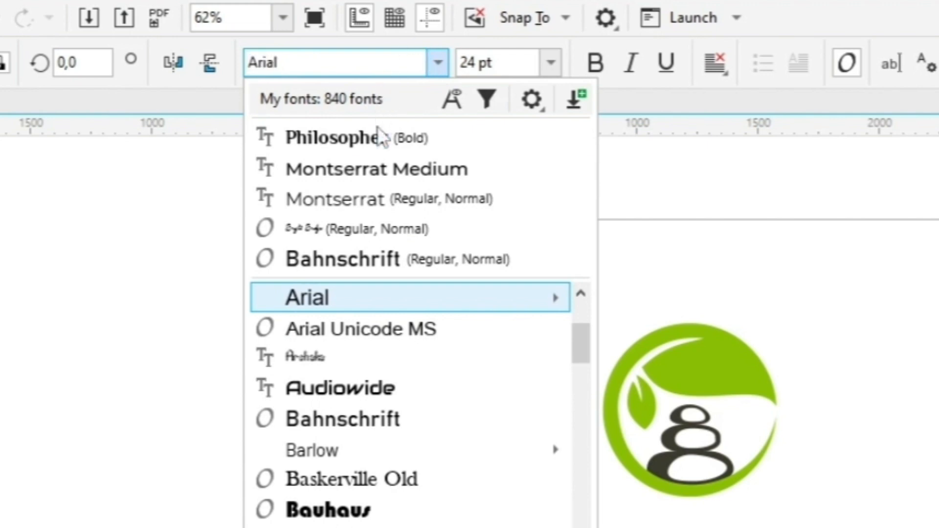
click(381, 139)
scroll(399, 323, up, 2)
drag(404, 343, 647, 411)
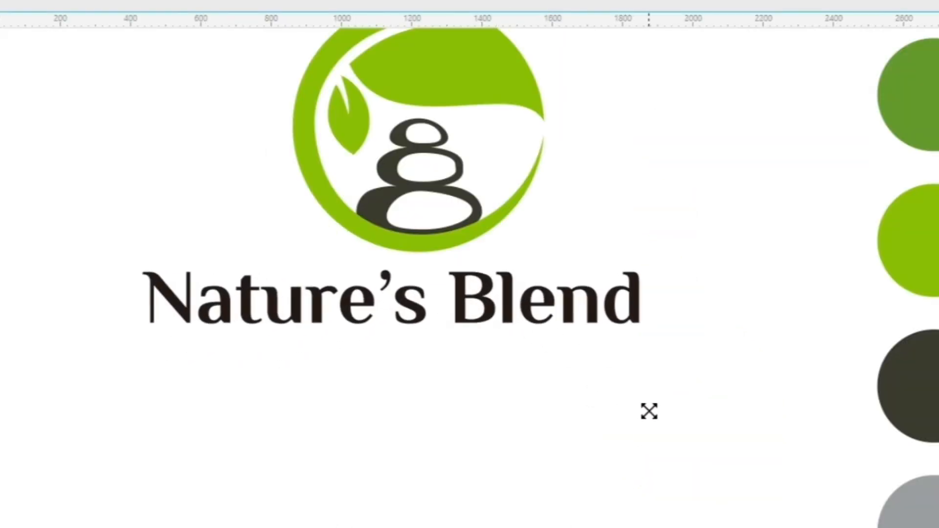
drag(606, 327, 601, 329)
Step: Colour the Nature's Blend lettering with the dark charcoal sampled from the colour swatches
key(i)
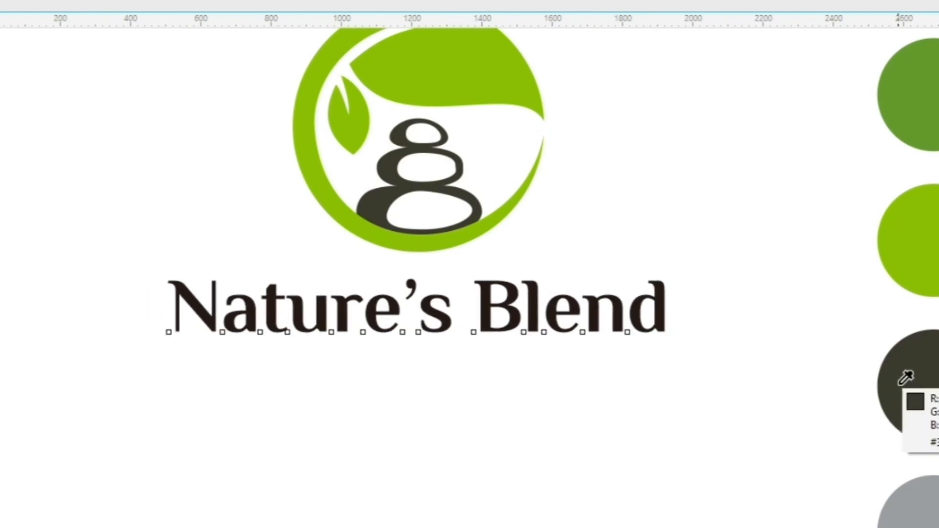
click(901, 384)
click(657, 306)
scroll(464, 315, down, 1)
scroll(482, 190, up, 1)
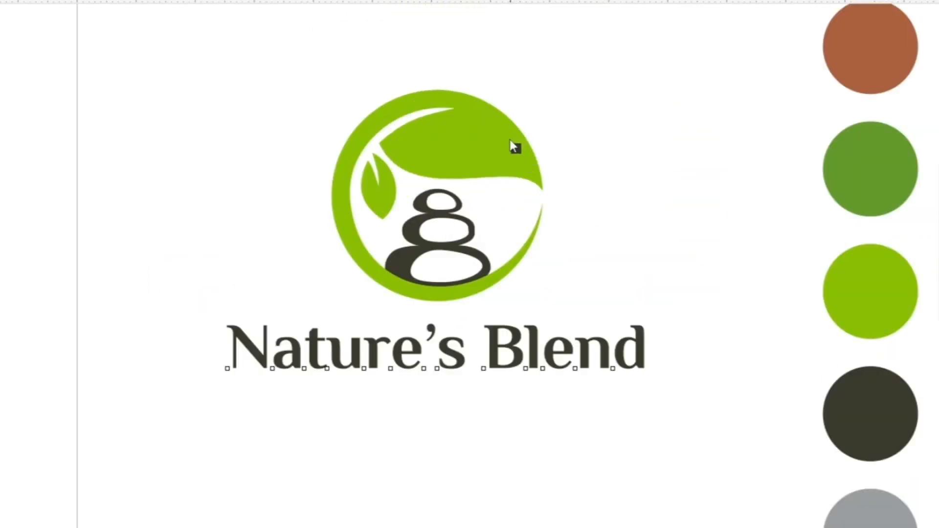
Step: Scale the emblem without its lettering down slightly around its centre and reposition it above the lettering
key(space)
click(357, 117)
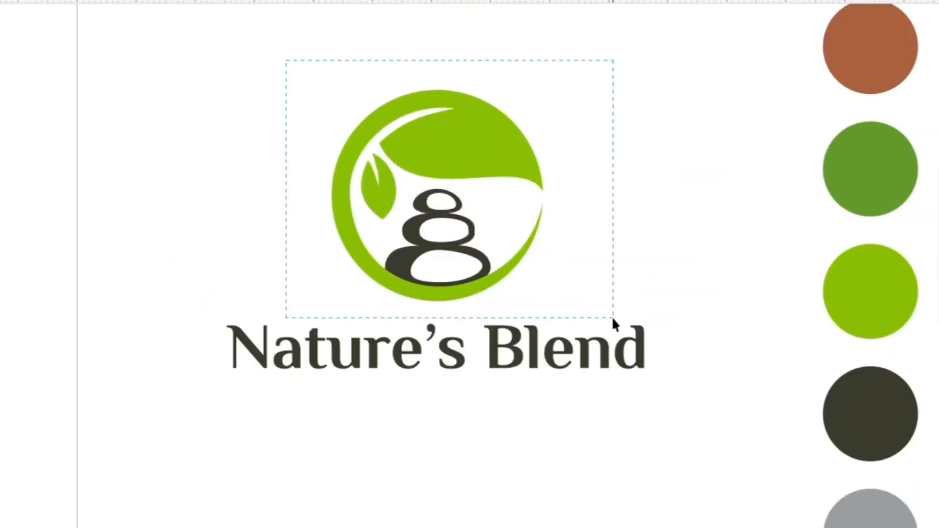
drag(613, 317, 613, 317)
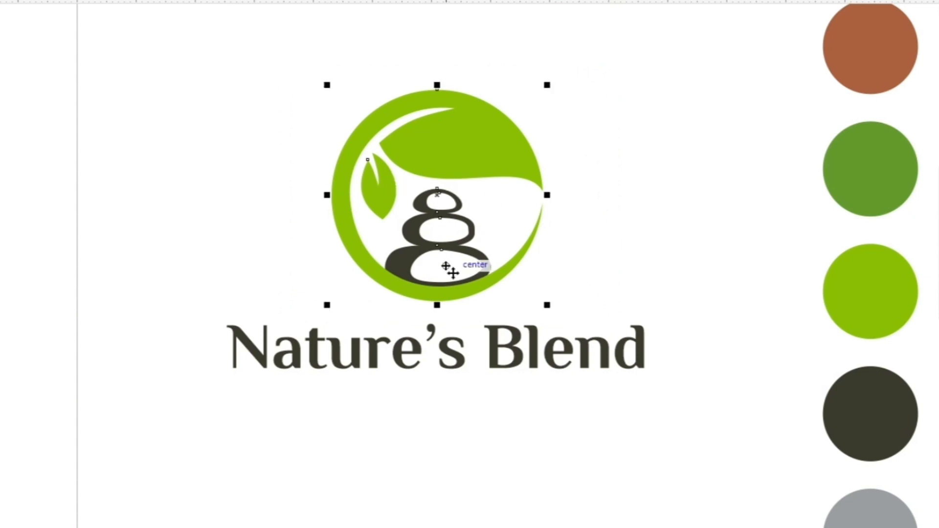
drag(546, 307, 520, 275)
drag(461, 269, 490, 240)
Step: Adjust the lettering's position below the emblem and align the two on a common vertical centre line
shift+click(496, 332)
click(520, 290)
click(503, 302)
mouse_move(502, 303)
mouse_down()
mouse_move(504, 318)
mouse_move(499, 301)
mouse_up()
shift+click(465, 239)
key(c)
click(518, 234)
scroll(518, 234, down, 2)
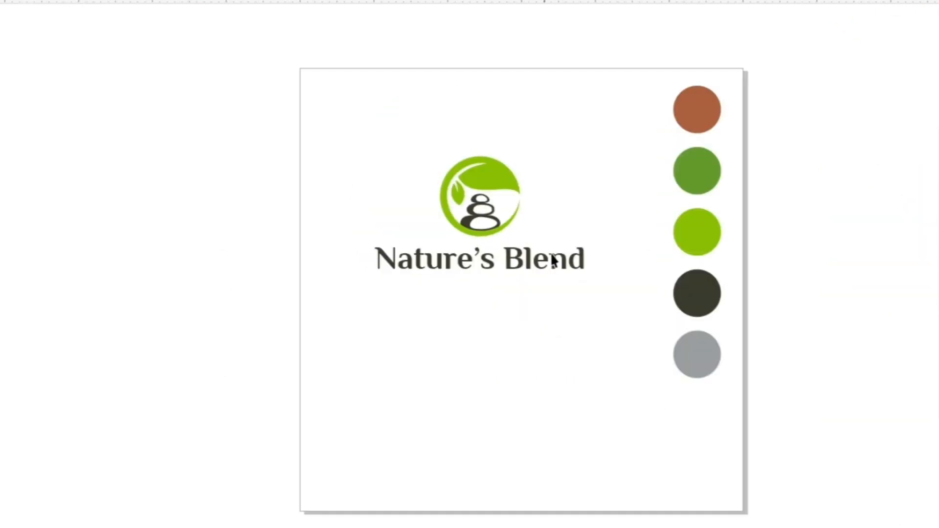
Step: Copy the complete logo to the Final Logo page and centre it in the large upper-left frame
drag(355, 186, 321, 114)
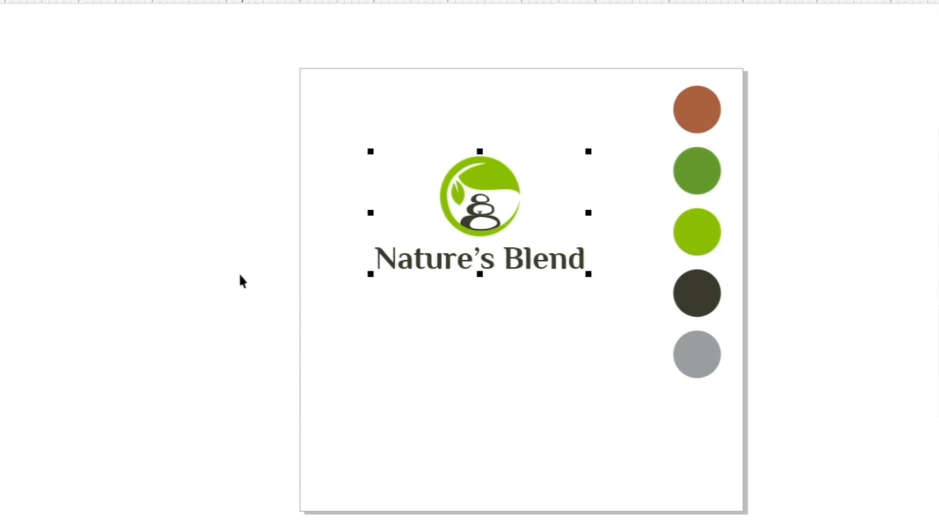
click(455, 434)
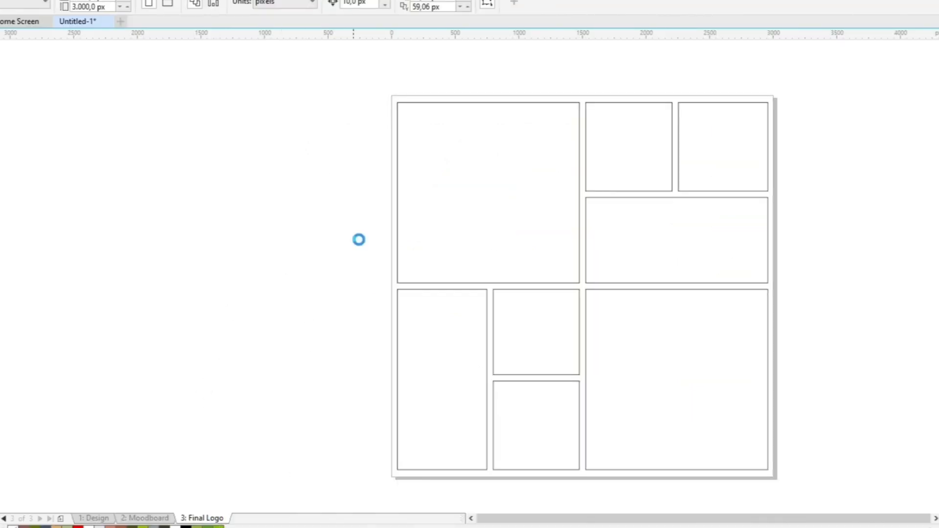
key(ctrl+v)
shift+click(487, 156)
key(c)
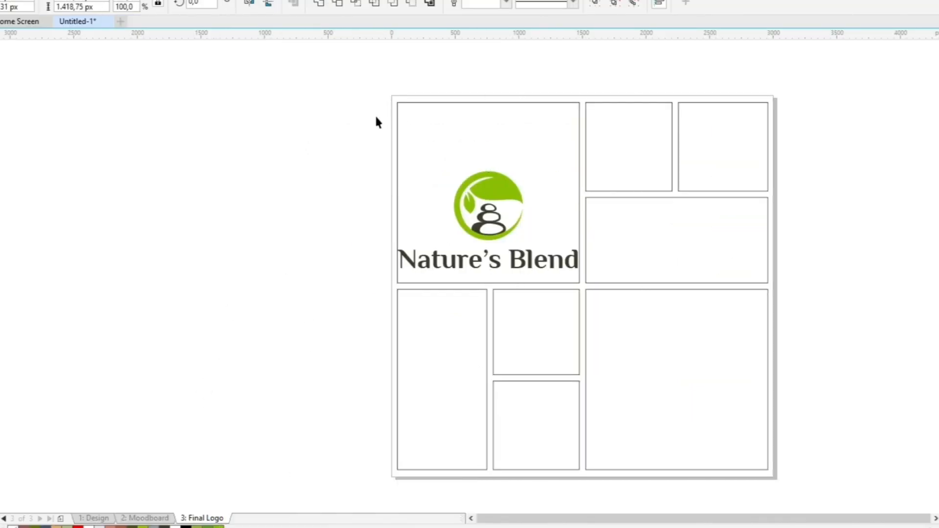
key(e)
click(376, 116)
Step: Scale the logo in the upper-left frame down around its centre to about three quarters of the frame's width
scroll(503, 176, up, 1)
click(506, 159)
drag(656, 315, 609, 312)
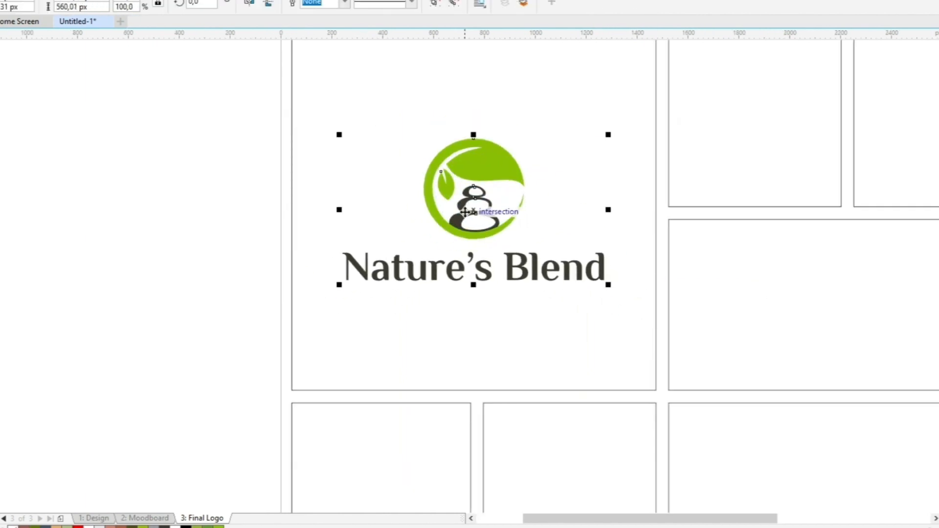
scroll(464, 210, down, 1)
click(559, 196)
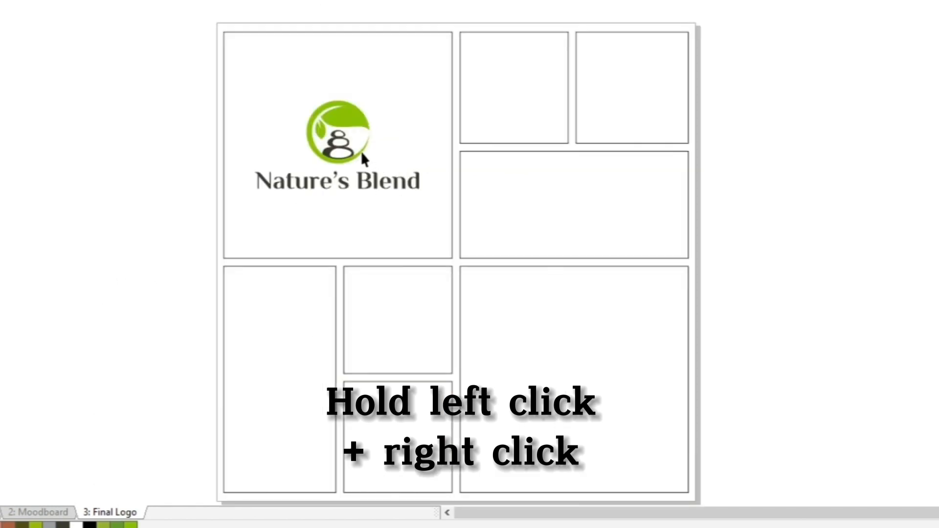
Step: Duplicate the upper-left frame with its logo onto the large lower-right frame
drag(362, 154, 595, 353)
right_click(596, 353)
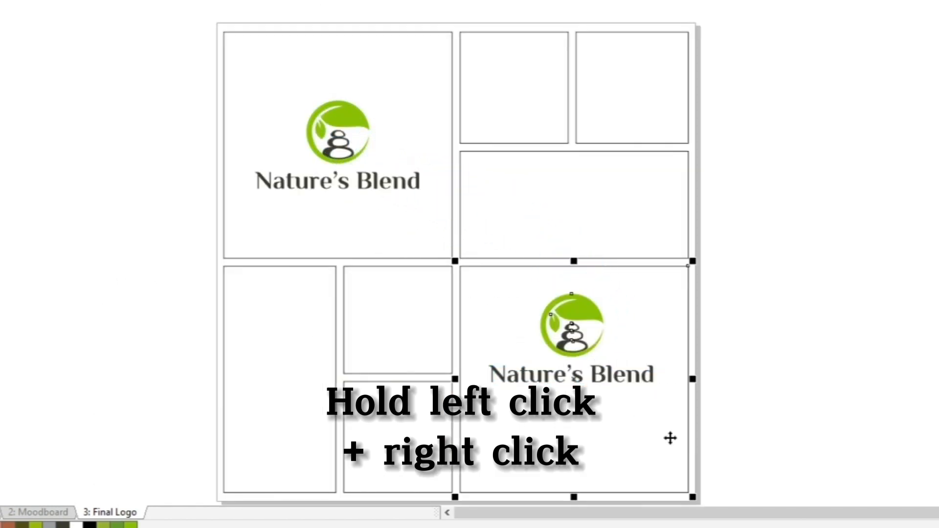
click(749, 350)
scroll(679, 404, down, 2)
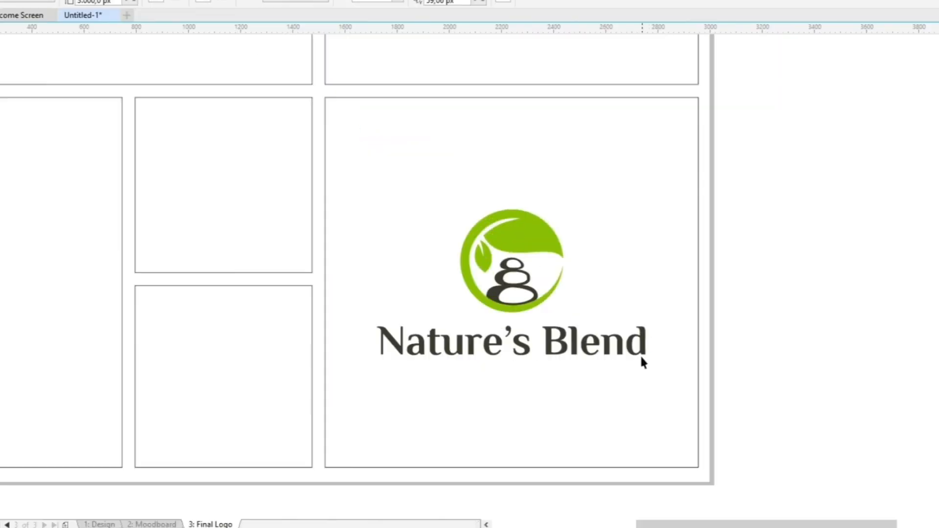
Step: Fill the lower-right frame with the dark charcoal used for the lettering
scroll(610, 339, up, 2)
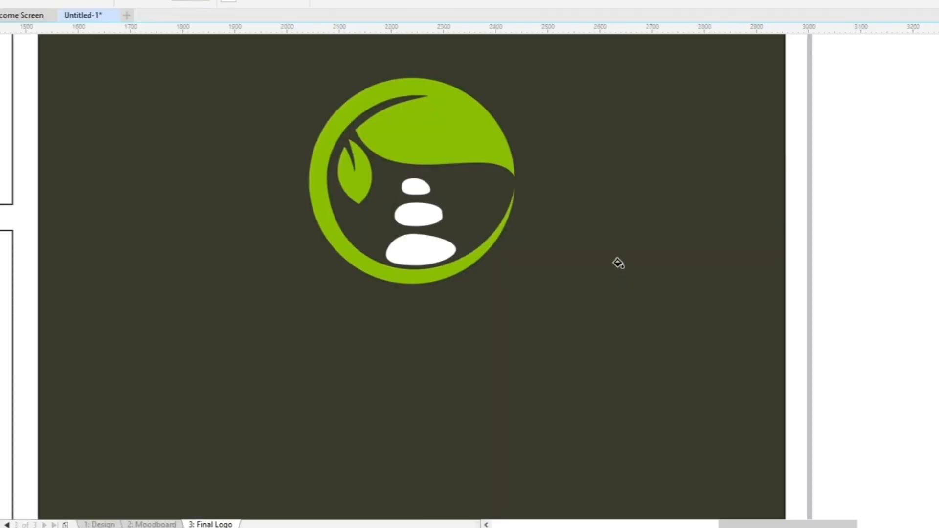
scroll(616, 262, down, 2)
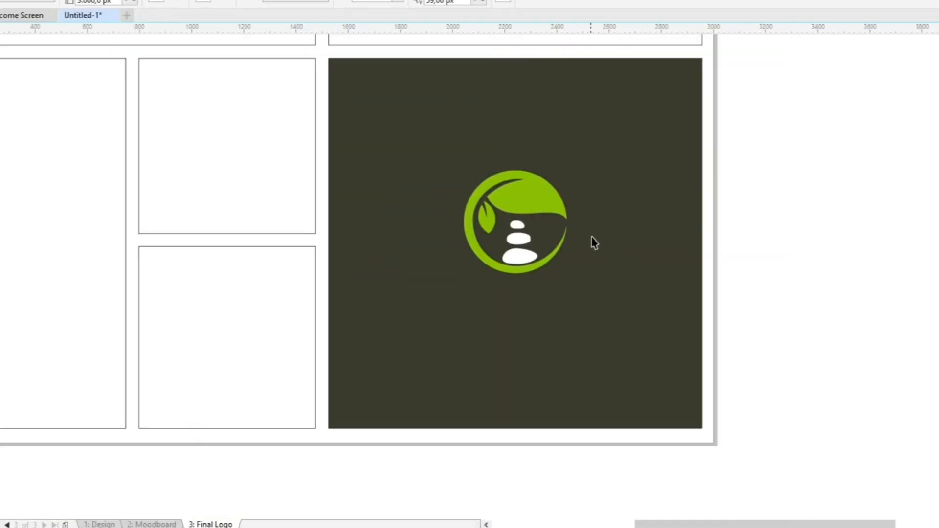
scroll(522, 281, up, 2)
scroll(517, 277, down, 2)
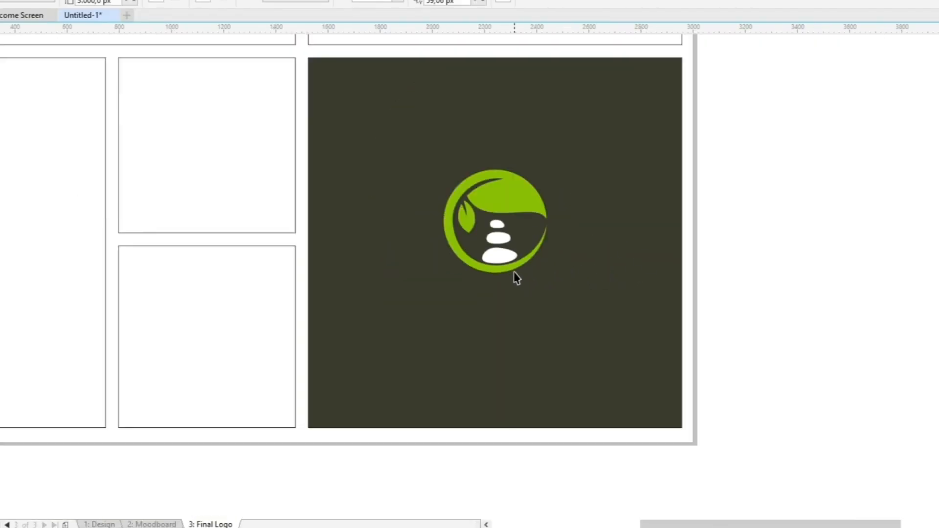
Step: Move the dark version's logo partly off its charcoal frame and colour its lettering and stone outlines white
drag(515, 273, 710, 263)
scroll(773, 300, up, 2)
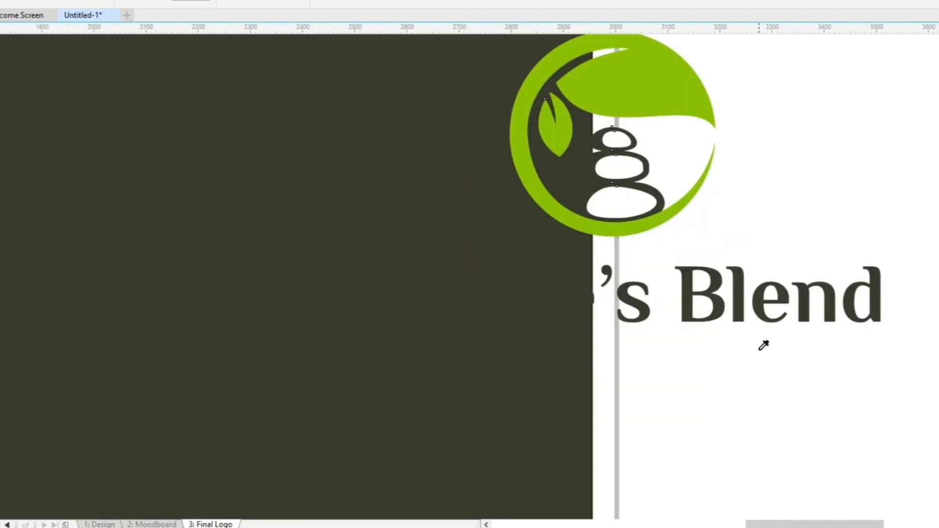
click(732, 301)
click(589, 197)
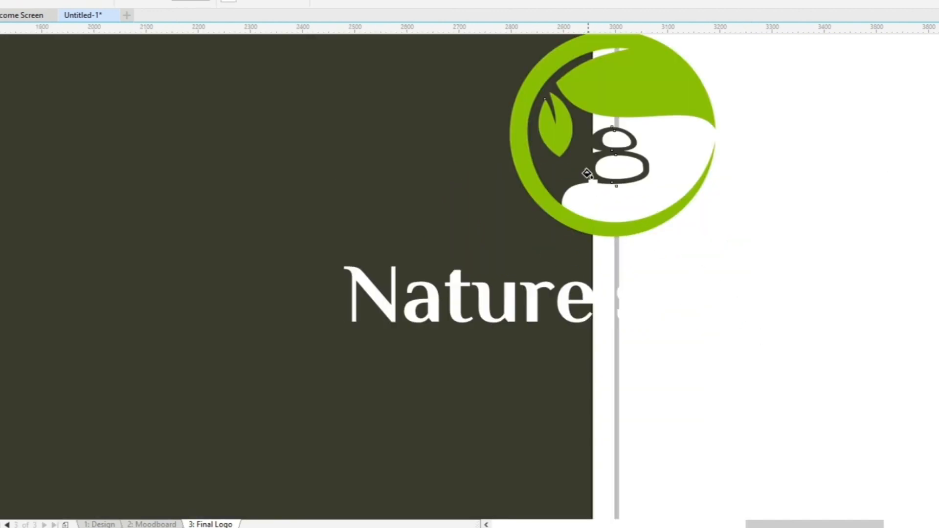
click(588, 170)
click(594, 141)
Step: Fill the inner shapes of the dark version's three stones with the charcoal of the frame
key(space)
key(space)
click(504, 164)
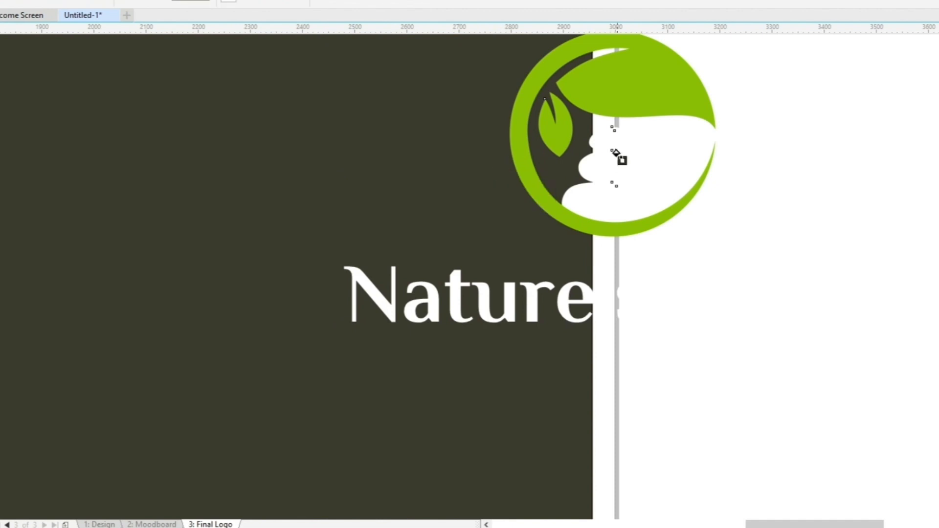
click(618, 149)
click(616, 171)
click(623, 202)
scroll(631, 208, down, 2)
key(space)
Step: Centre the recoloured logo horizontally and vertically in the large charcoal frame
click(660, 158)
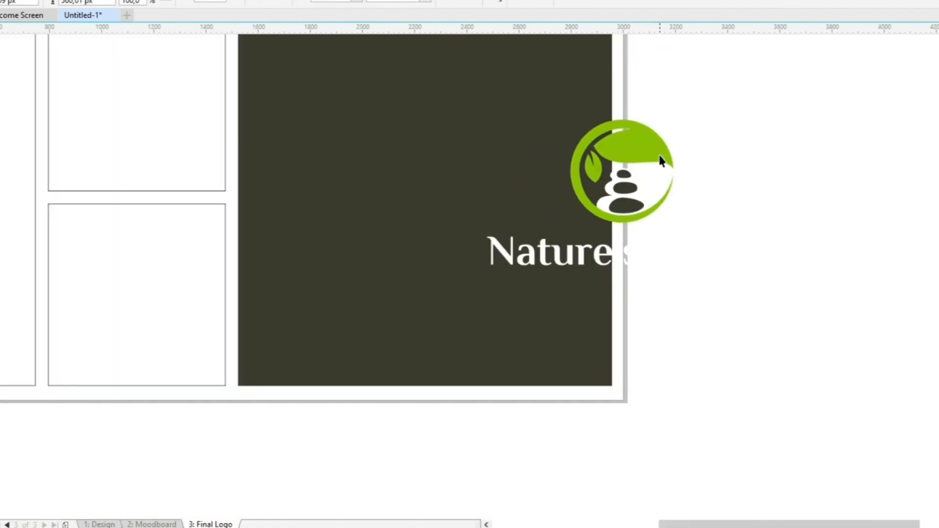
shift+click(530, 178)
key(c)
key(e)
click(671, 220)
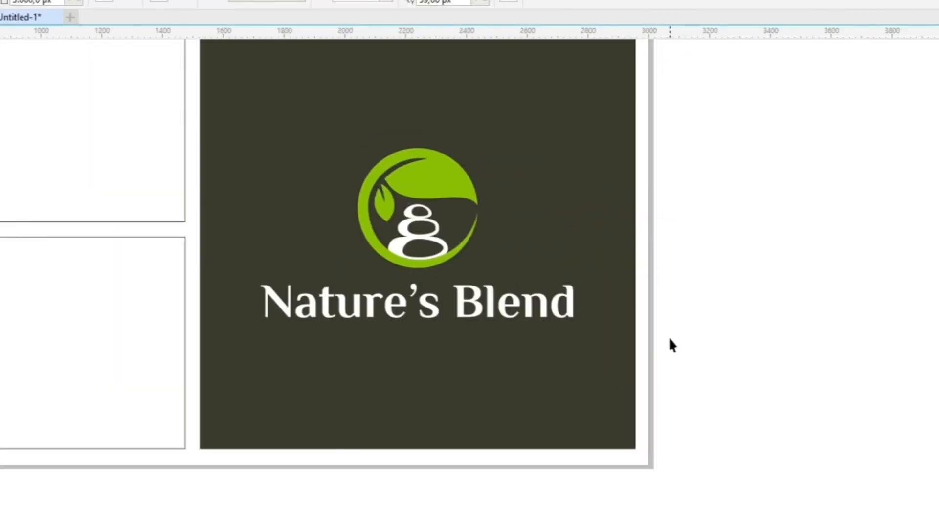
scroll(646, 295, down, 4)
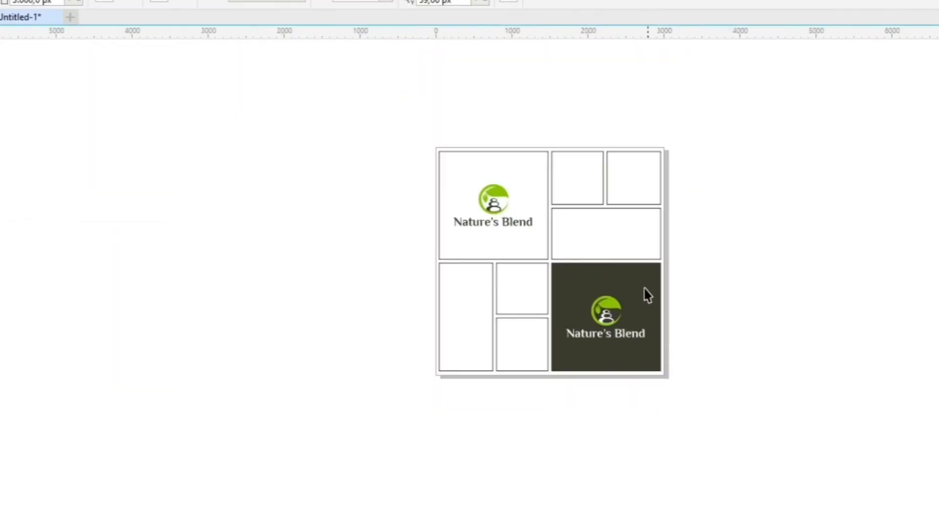
scroll(615, 291, up, 2)
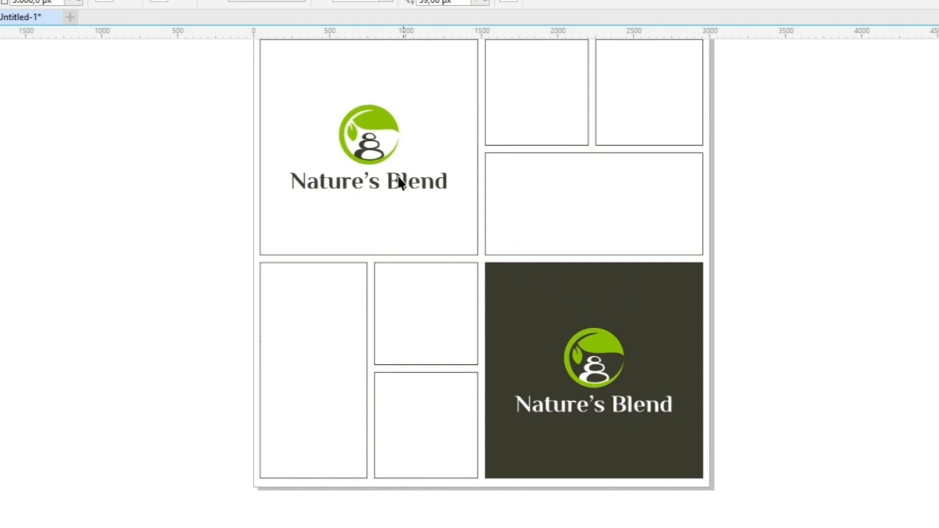
Step: Copy the logo from the upper-left frame onto the blank area beside the page and ungroup the copy
right_click(372, 131)
key(Escape)
drag(374, 122, 811, 180)
right_click(810, 180)
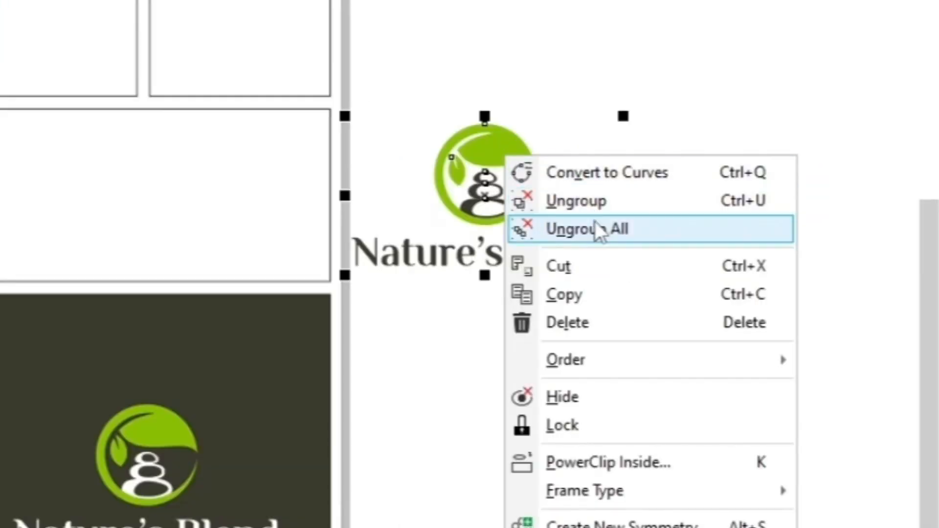
click(860, 225)
Step: Place the copied lettering to the right of its emblem and enlarge it for a horizontal logo layout
click(766, 264)
drag(712, 229, 842, 183)
scroll(841, 184, down, 1)
scroll(668, 197, up, 1)
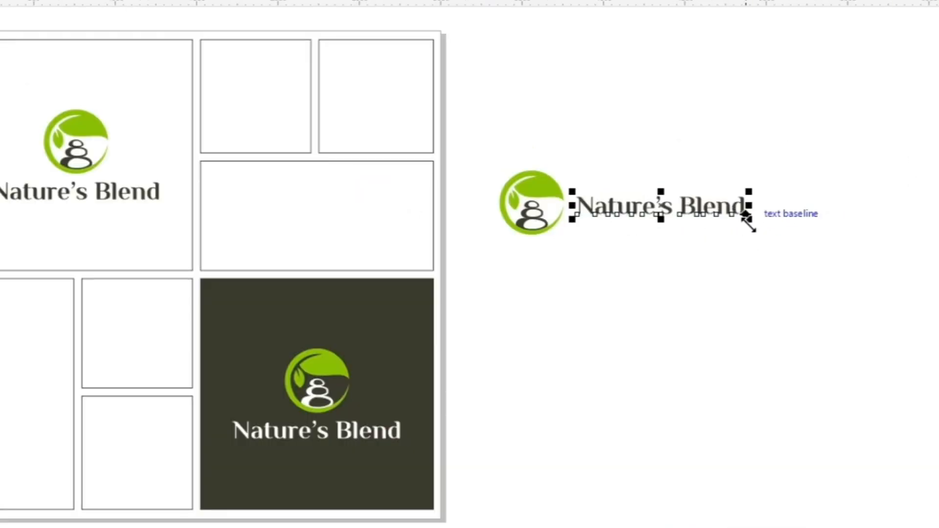
drag(750, 218, 772, 250)
scroll(662, 226, up, 1)
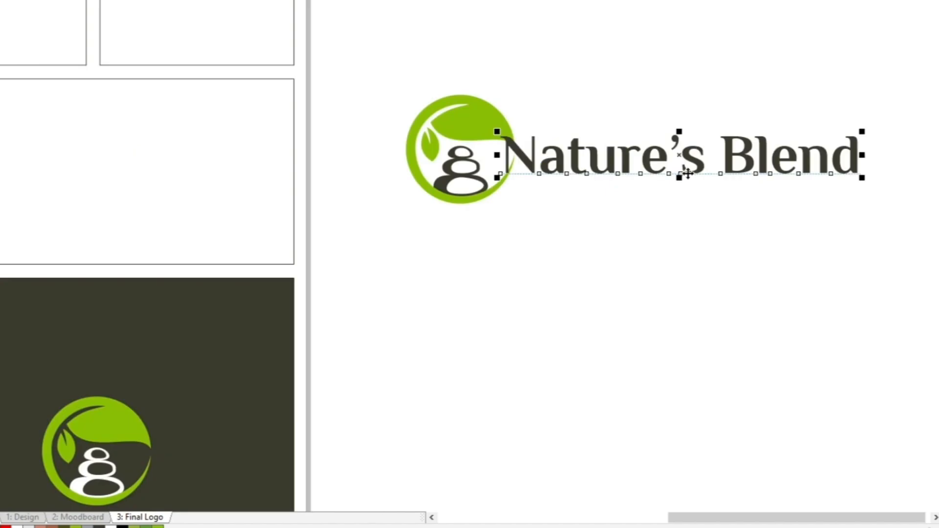
drag(677, 217, 695, 217)
mouse_move(712, 181)
mouse_down()
mouse_move(720, 185)
mouse_move(715, 175)
mouse_up()
scroll(533, 177, down, 2)
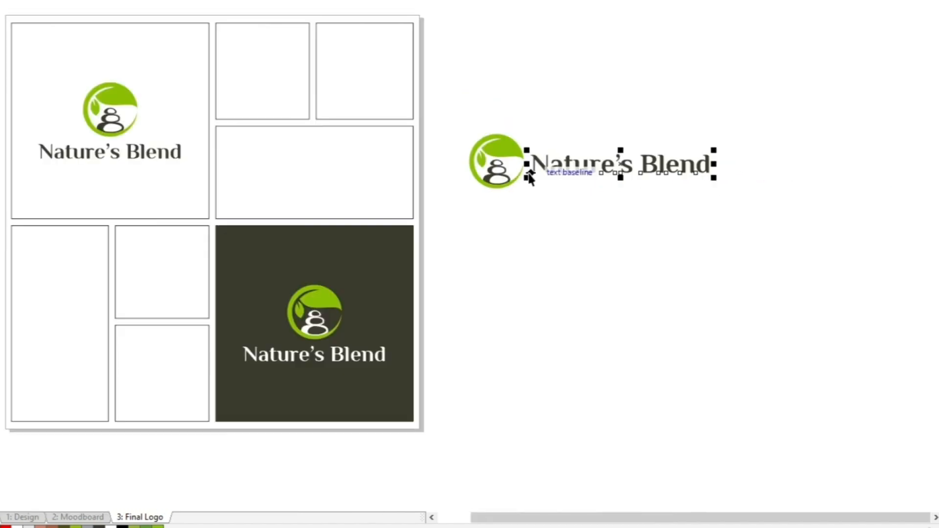
Step: Align the lettering with the emblem's vertical centre
drag(528, 207, 446, 117)
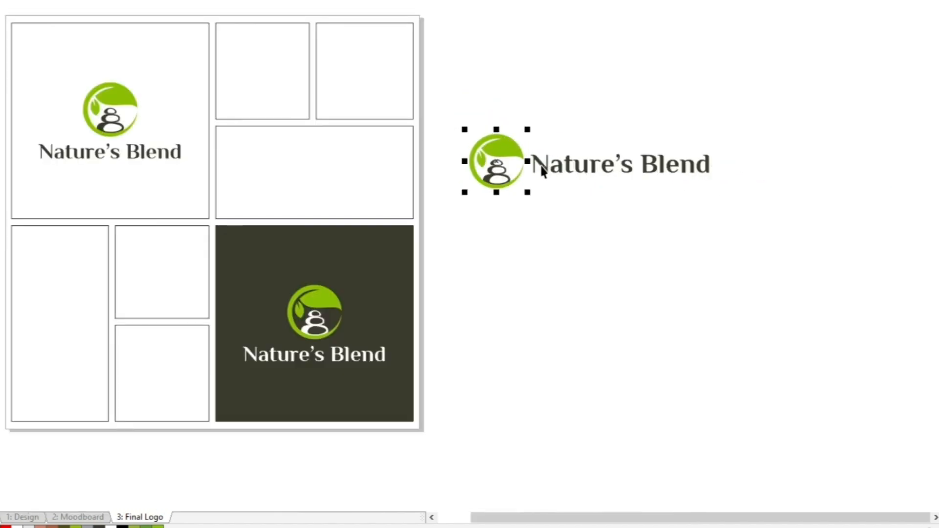
click(541, 166)
shift+click(509, 151)
key(e)
click(543, 213)
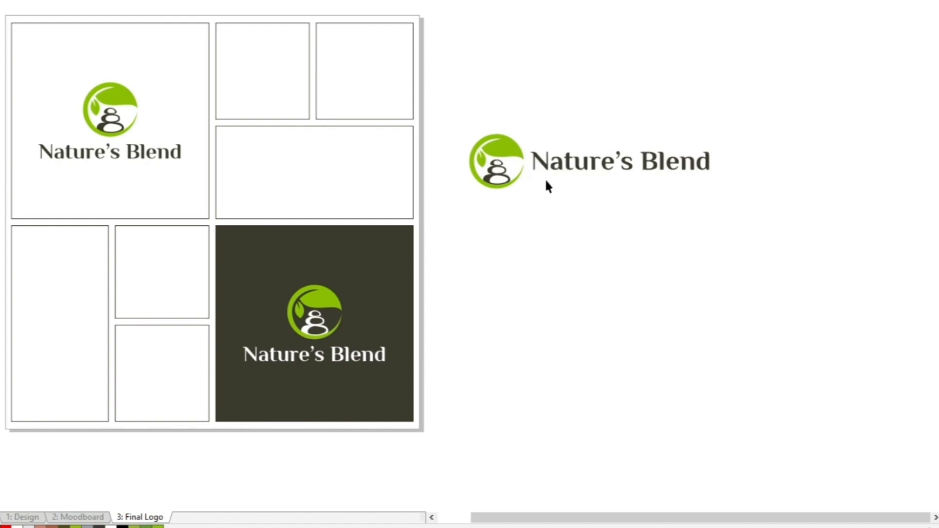
Step: Move the lettering slightly away from the emblem to widen the gap between them
scroll(547, 181, up, 2)
drag(545, 160, 555, 167)
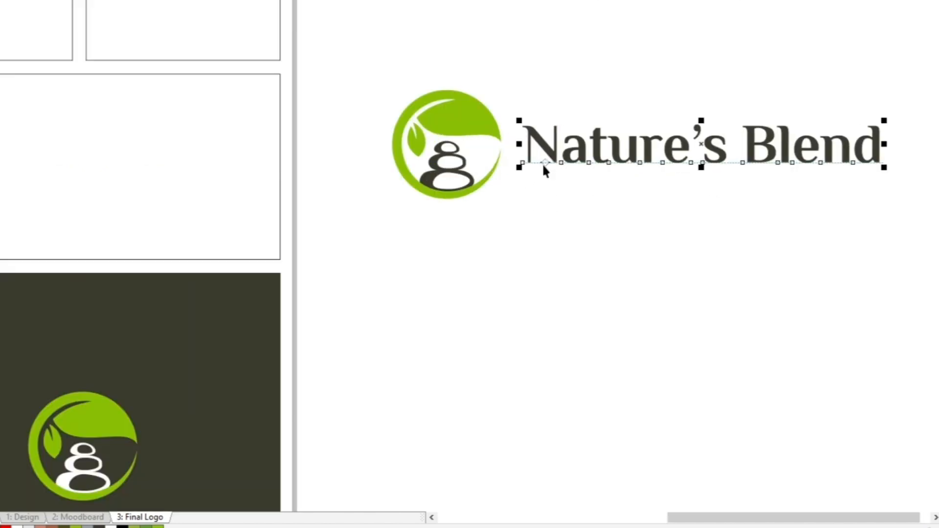
click(509, 172)
Step: Scale the horizontal logo's emblem down slightly around its centre and nudge it up a little
click(488, 175)
drag(505, 206, 498, 205)
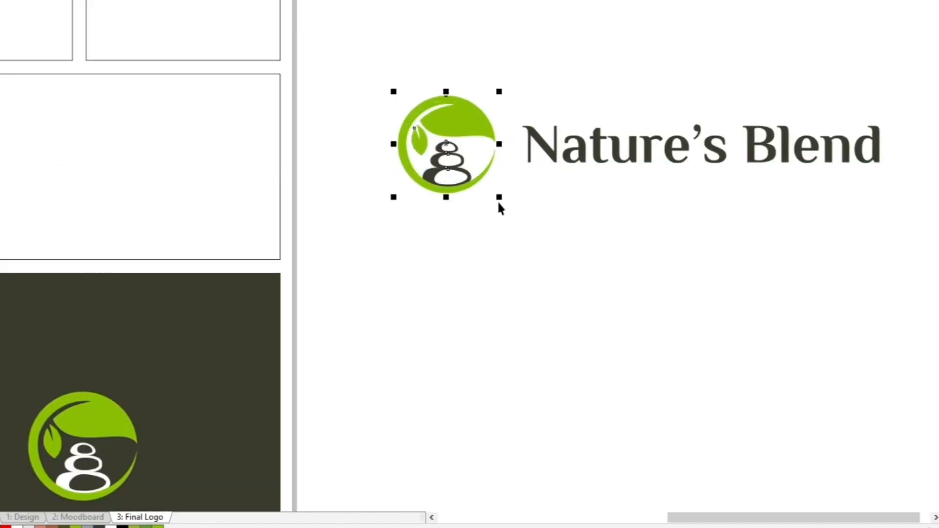
scroll(534, 161, down, 2)
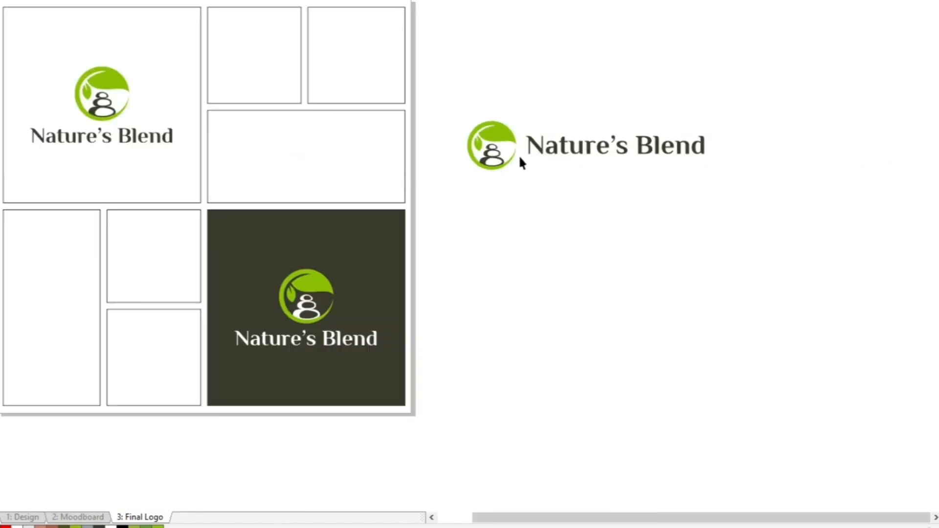
click(488, 143)
click(541, 170)
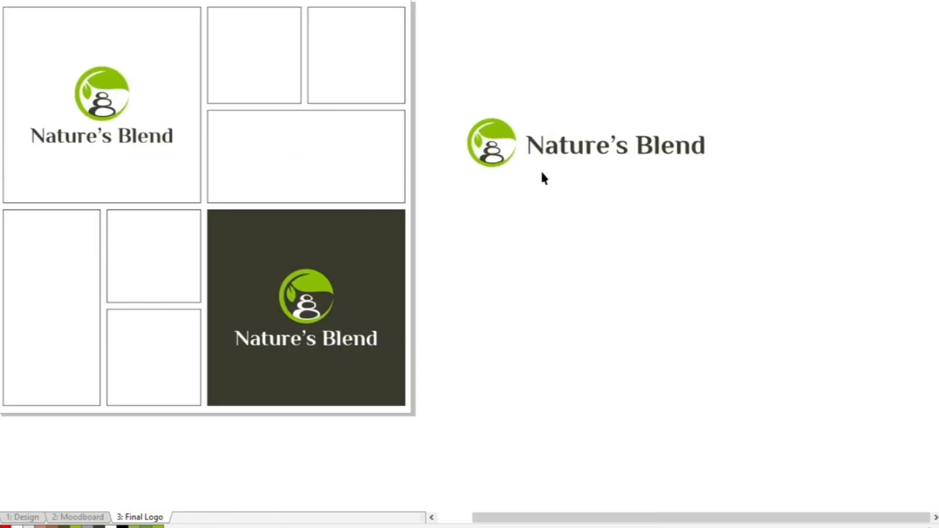
Step: Copy the emblem onto the two small upper frames and try to centre it in the first one
drag(503, 128, 267, 38)
right_click(267, 39)
shift+click(284, 72)
key(c)
drag(282, 73, 283, 71)
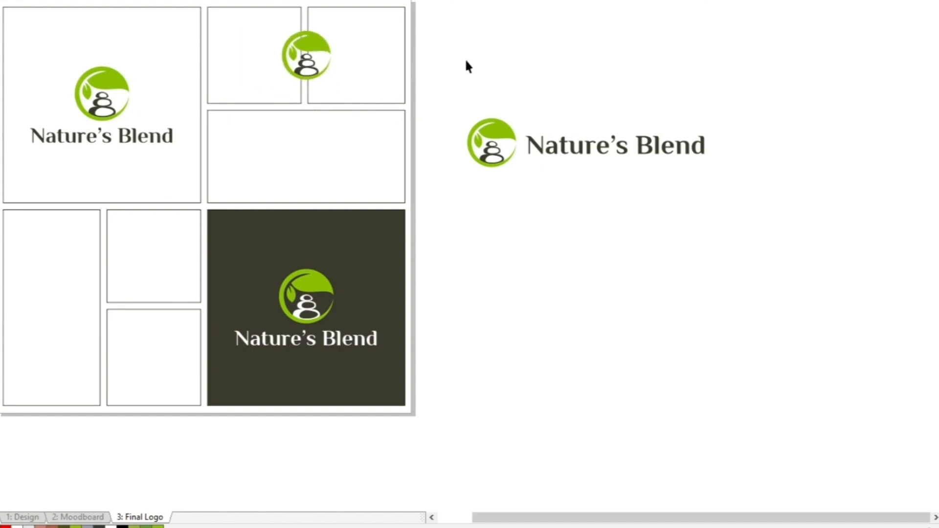
Step: Ungroup the small upper frames and centre the emblem copy horizontally in the left one
right_click(385, 52)
click(415, 79)
click(482, 81)
click(319, 41)
shift+click(243, 40)
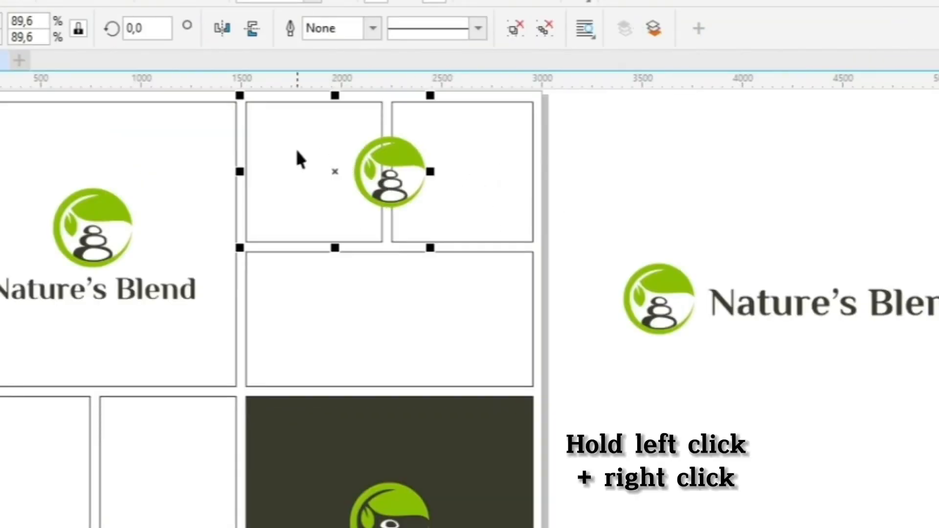
key(c)
click(626, 168)
Step: Duplicate the emblem toward the right small upper frame and centre it horizontally there
drag(327, 166, 392, 165)
right_click(392, 165)
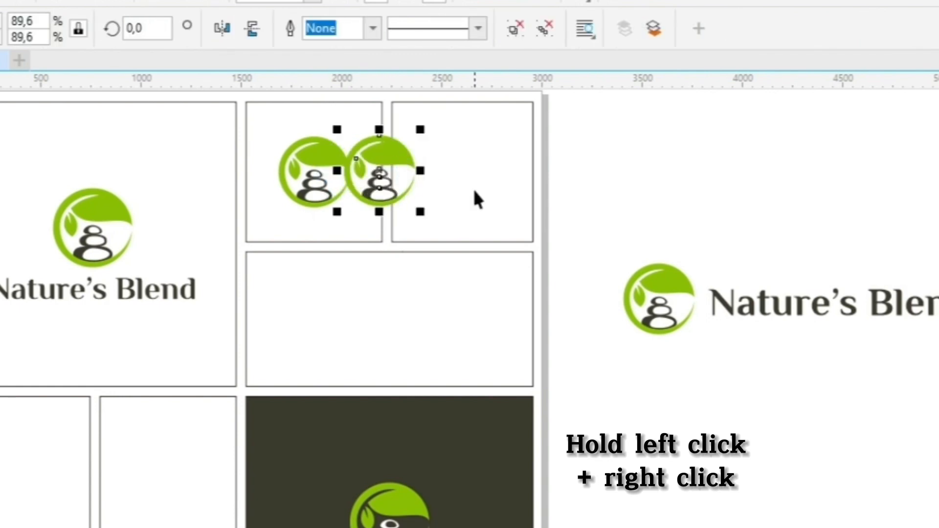
shift+click(477, 198)
key(c)
click(679, 204)
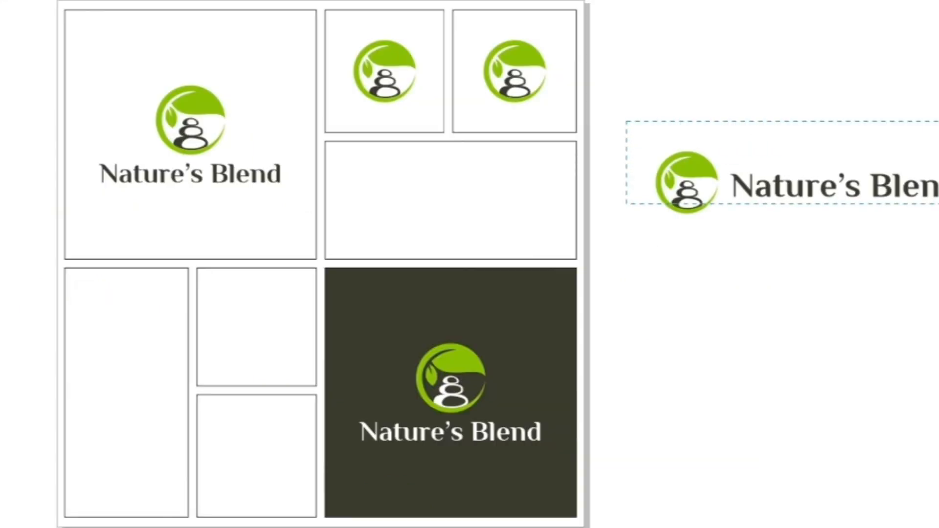
Step: Centre the horizontal logo in the wide frame below the two small upper frames
drag(625, 120, 932, 211)
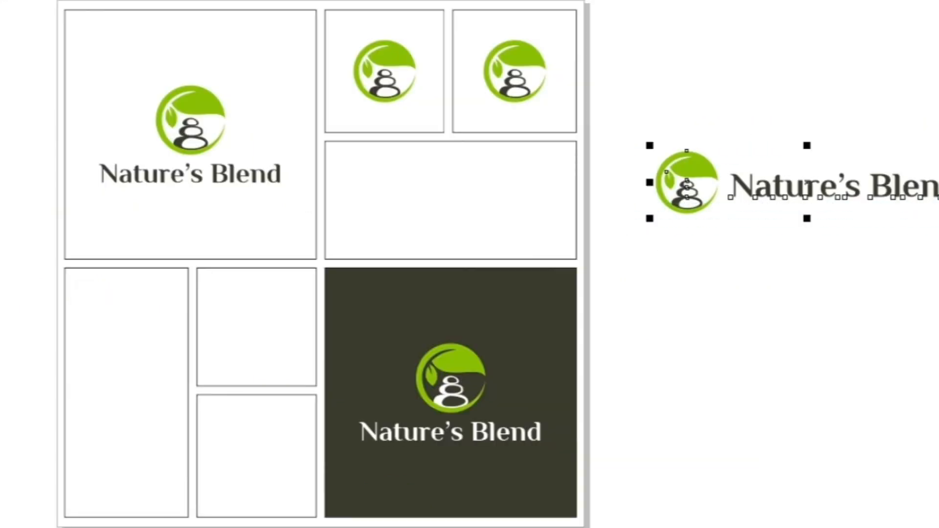
shift+click(577, 220)
key(c)
key(e)
click(674, 234)
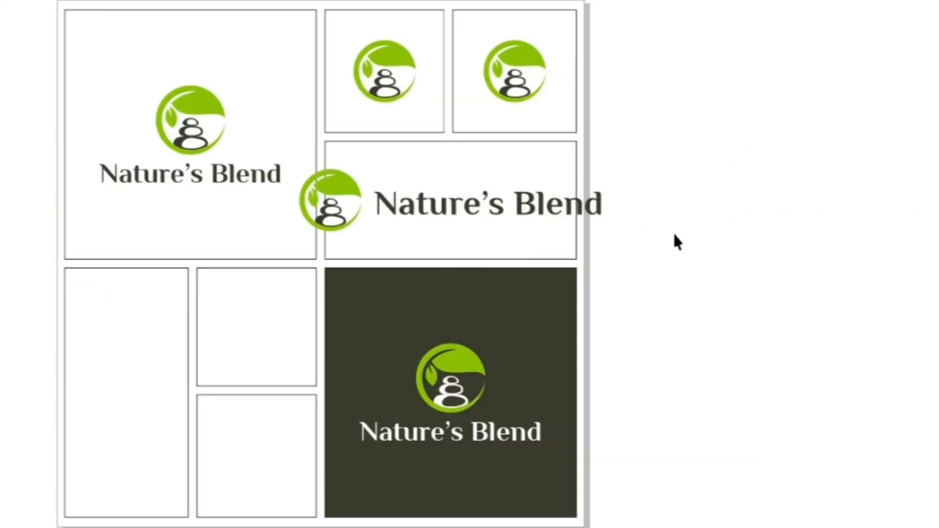
Step: Scale the horizontal logo down around its centre so it fits inside the wide frame with margins
click(600, 211)
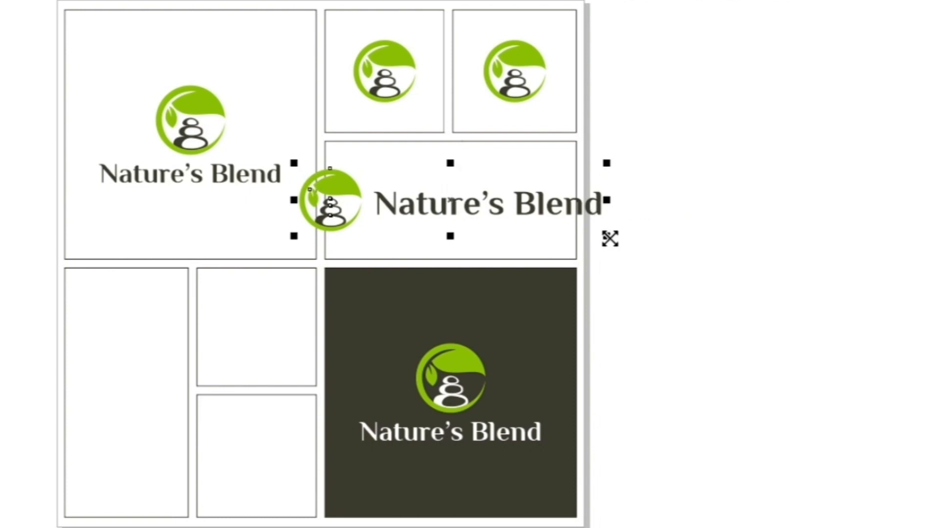
drag(610, 238, 553, 262)
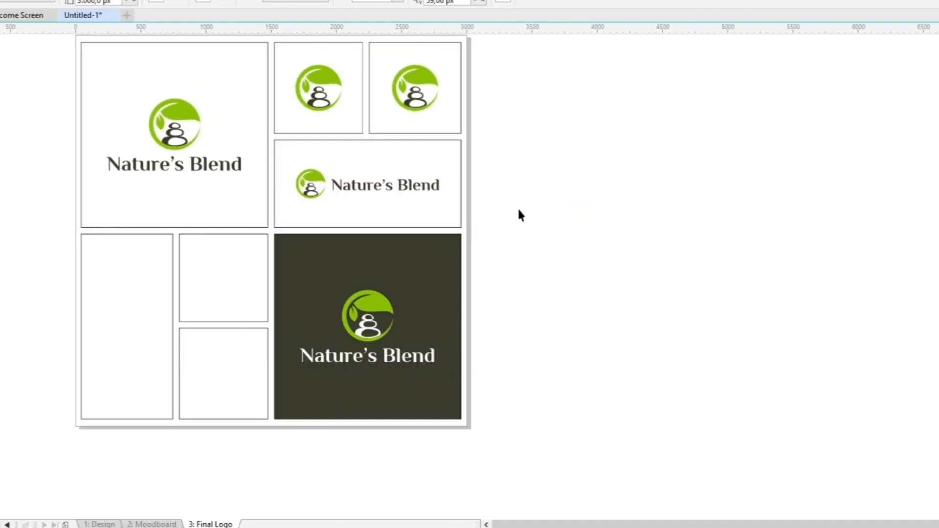
scroll(518, 210, down, 2)
Step: Fill the left small upper frame with the emblem's green (#8ABE00)
scroll(421, 147, up, 5)
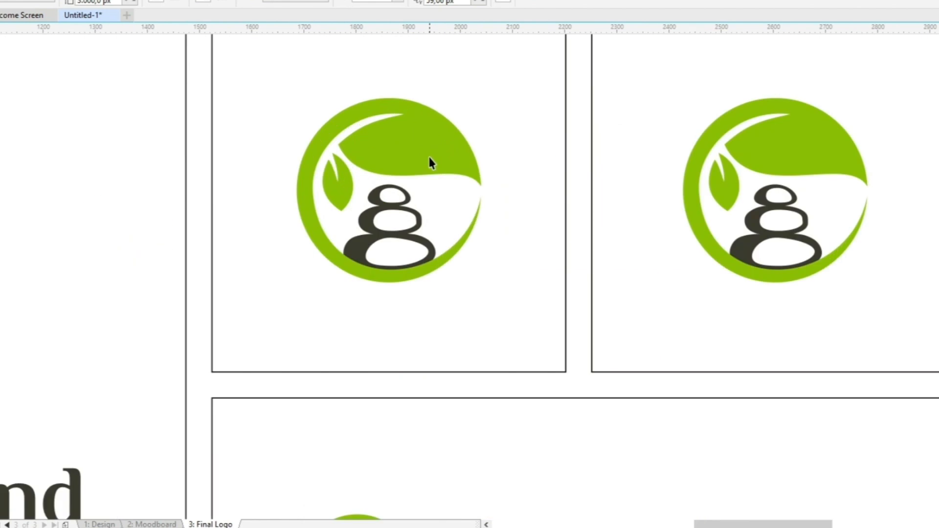
scroll(466, 166, down, 2)
key(i)
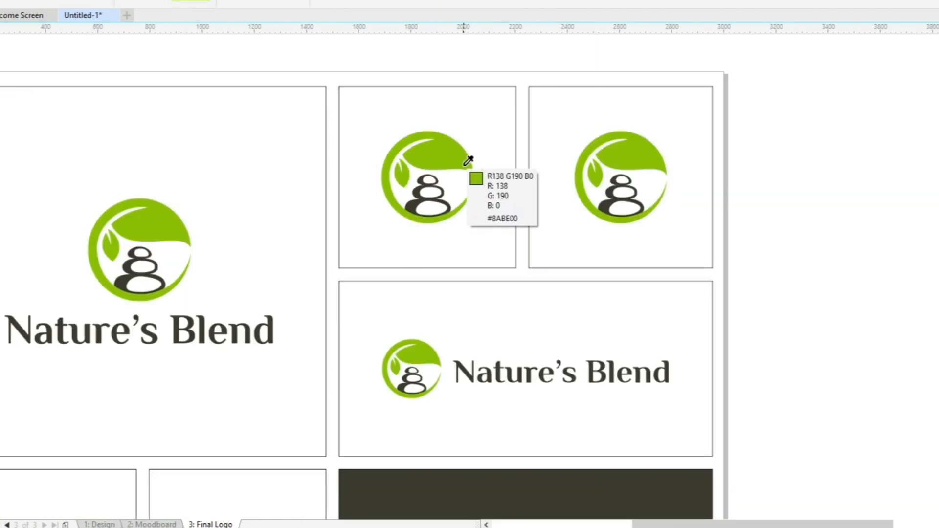
click(467, 165)
click(490, 184)
key(space)
Step: Colour the emblem in the green frame white and fill the inner stone shapes with the frame's green
click(444, 165)
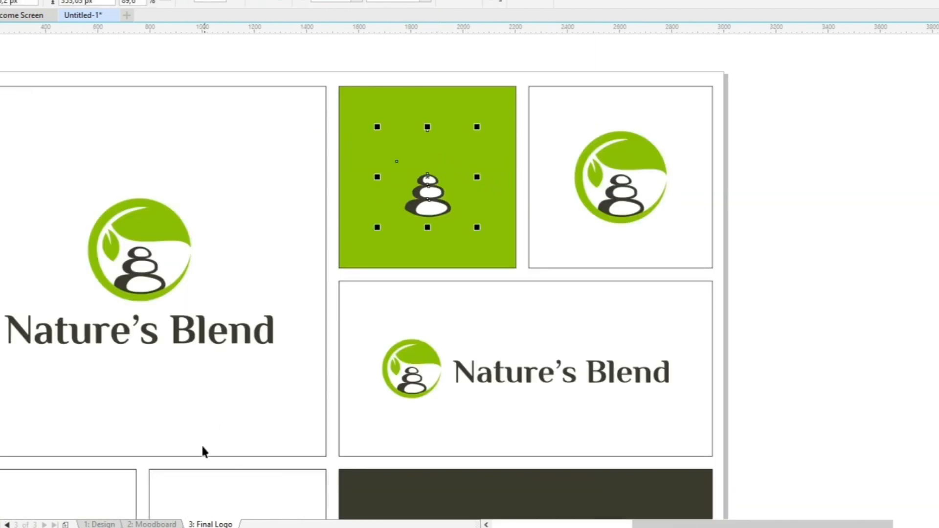
click(188, 527)
key(i)
click(467, 134)
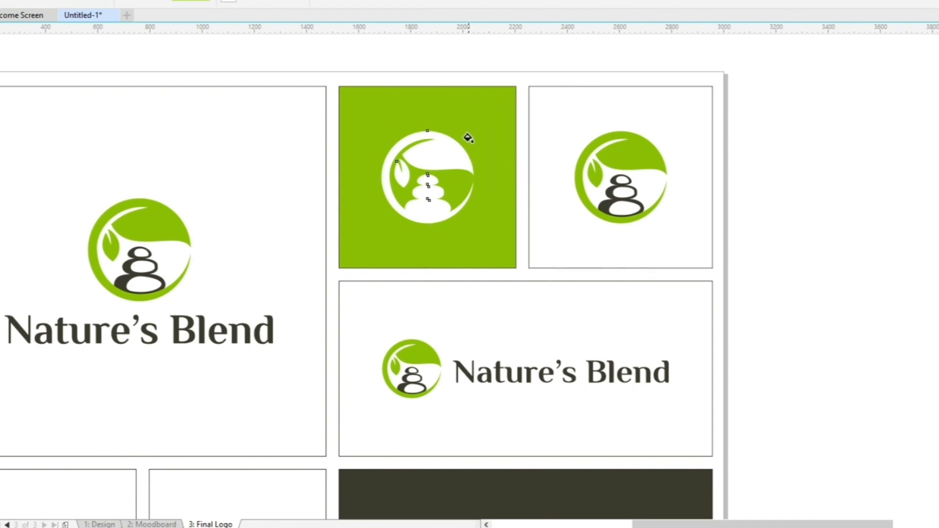
scroll(438, 178, up, 1)
click(428, 209)
click(430, 245)
scroll(455, 223, down, 2)
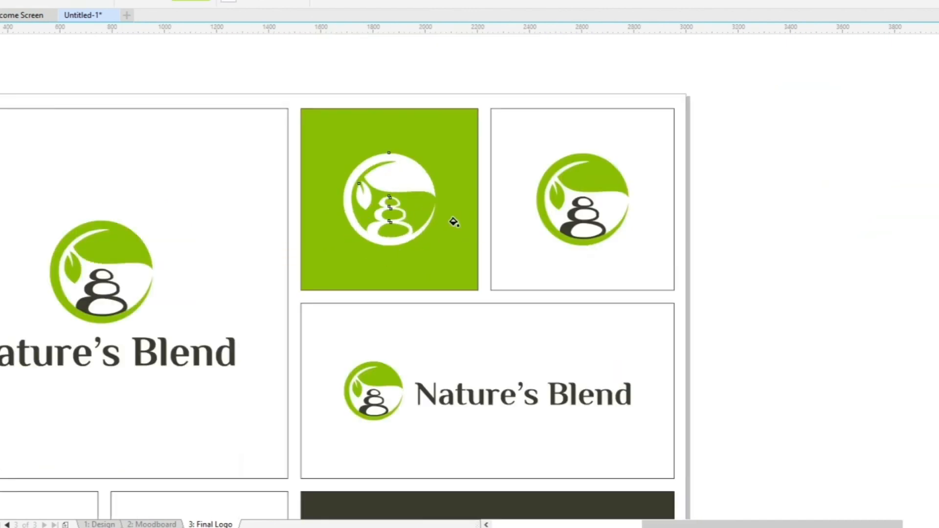
Step: Fill the right small upper frame with the charcoal sampled from the emblem's stones
key(space)
scroll(572, 211, up, 1)
key(space)
click(569, 214)
click(474, 229)
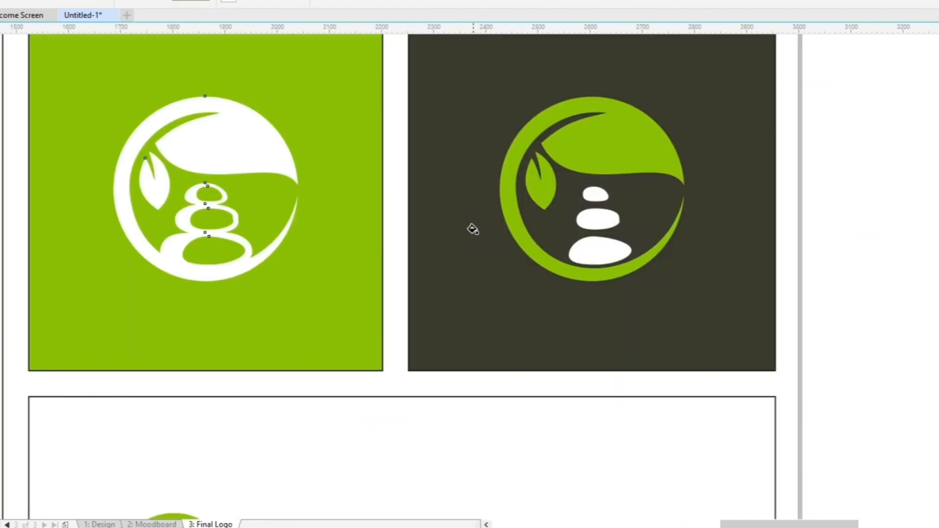
scroll(473, 227, down, 1)
key(space)
Step: Copy the emblem from the small charcoal frame onto the two small frames in the page's lower half
click(552, 200)
scroll(563, 191, down, 2)
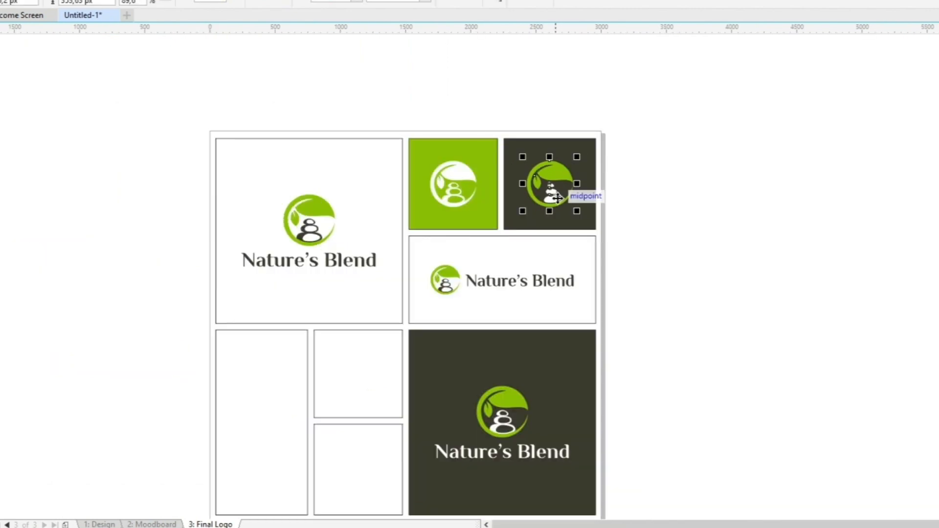
scroll(497, 162, up, 2)
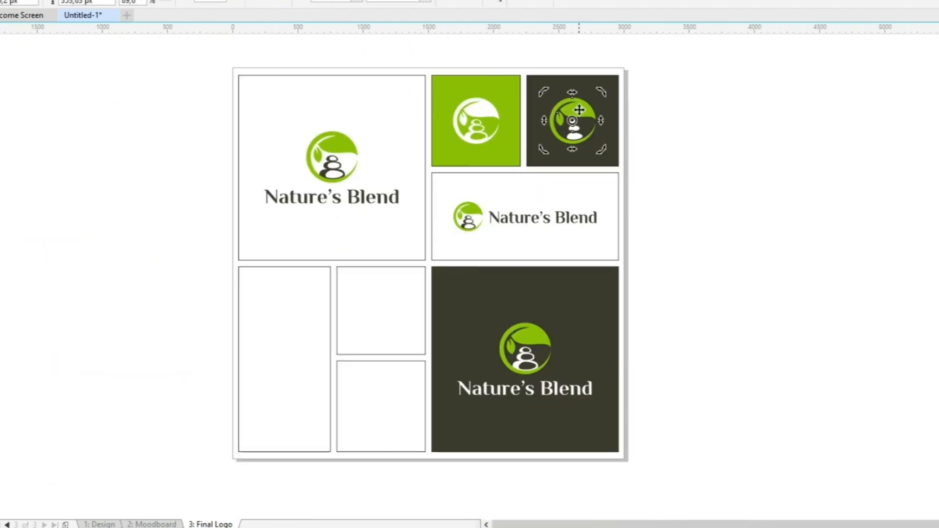
drag(590, 118, 391, 389)
right_click(401, 318)
right_click(392, 389)
Step: Centre the emblem copy horizontally and vertically in the upper of the two small lower frames
click(400, 308)
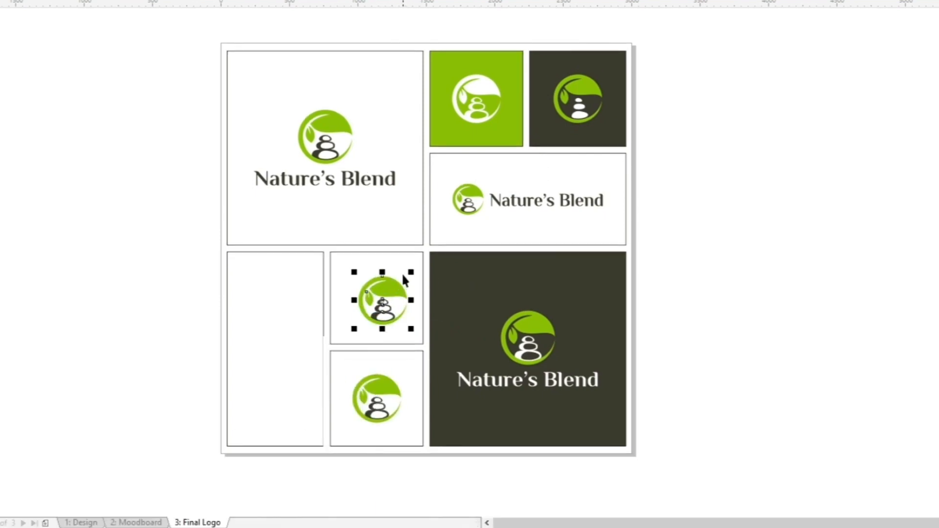
shift+click(413, 275)
key(c)
key(e)
click(714, 244)
scroll(614, 74, up, 1)
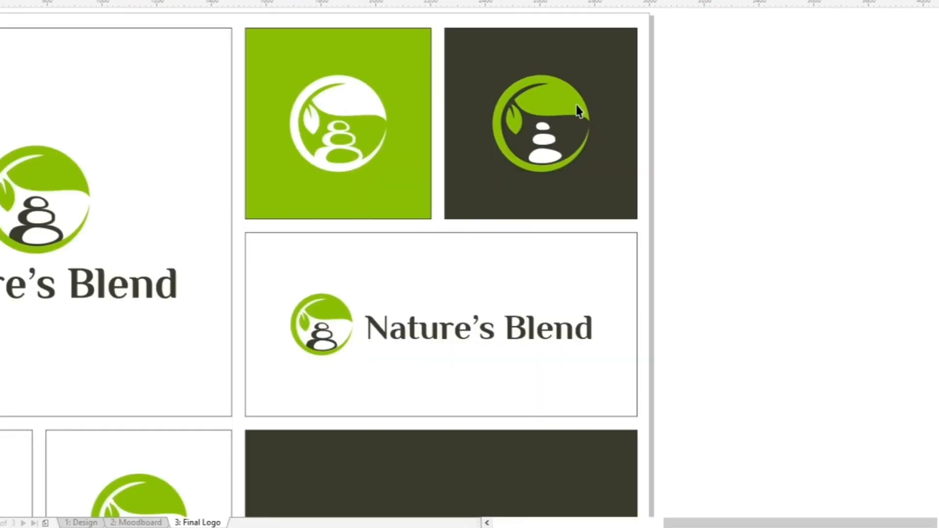
Step: Fill the upper of the two small lower frames with the charcoal sampled from the large dark frame
scroll(578, 109, down, 1)
scroll(431, 313, up, 1)
key(i)
click(417, 310)
click(349, 289)
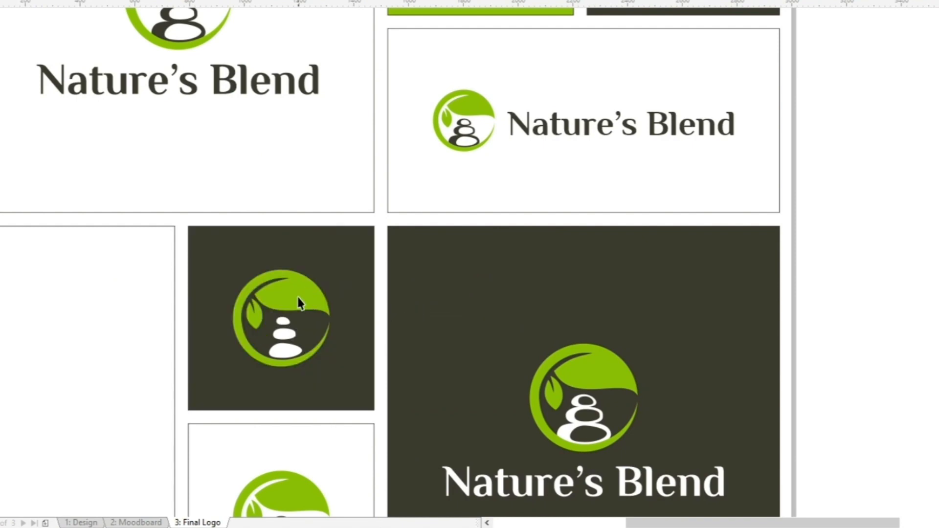
Step: Colour the emblem in the small lower charcoal frame white and fill its three inner stone shapes with charcoal
click(191, 527)
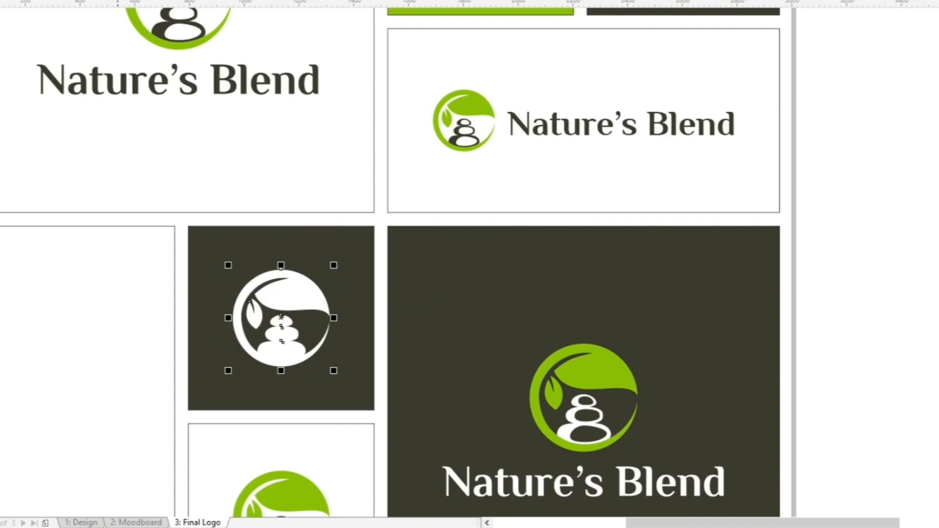
scroll(335, 227, down, 1)
scroll(324, 295, up, 2)
key(i)
click(270, 275)
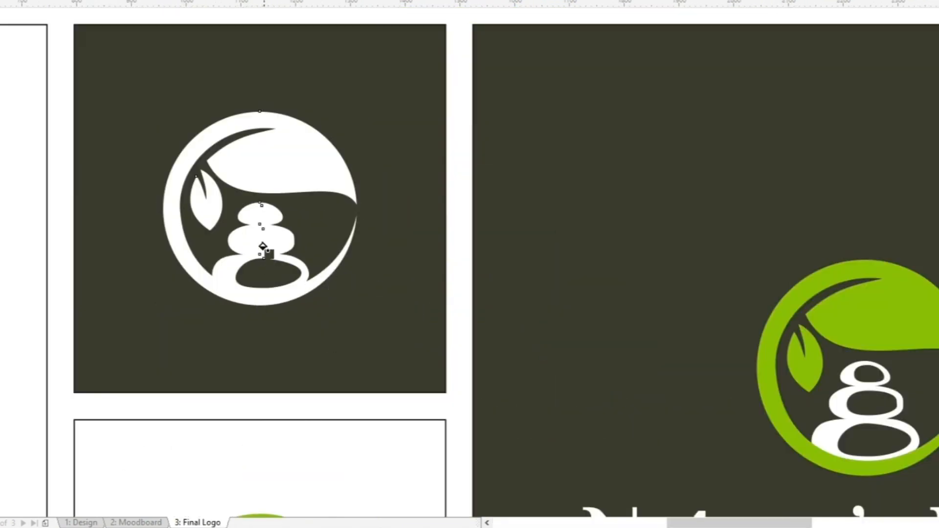
click(264, 242)
click(266, 215)
scroll(309, 176, down, 2)
key(space)
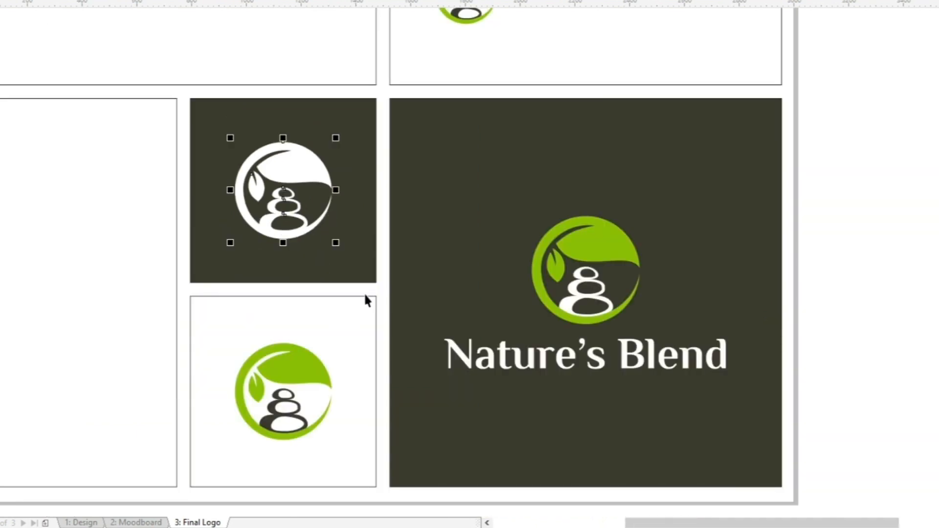
scroll(362, 308, down, 2)
click(662, 201)
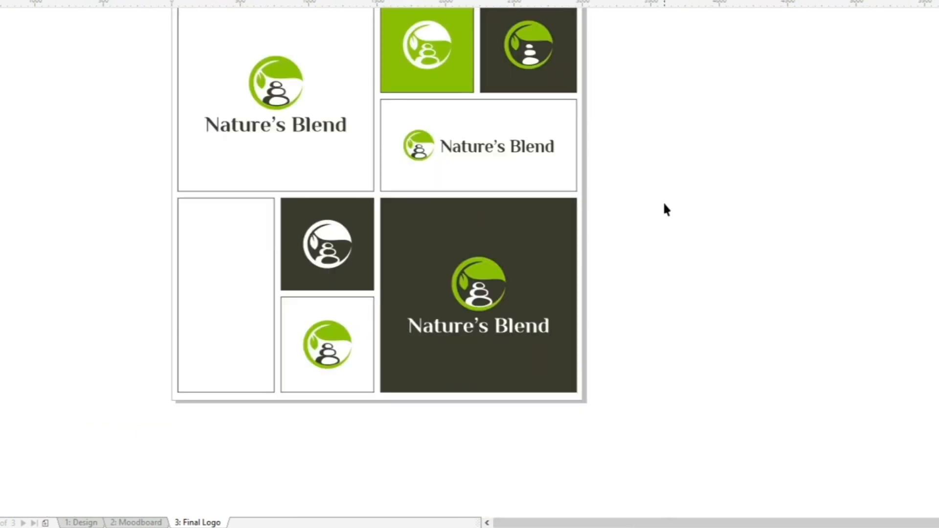
Step: Fill the three outer stone shapes of the emblem in the upper charcoal frame with white
scroll(587, 181, down, 2)
scroll(577, 126, up, 2)
scroll(564, 110, up, 4)
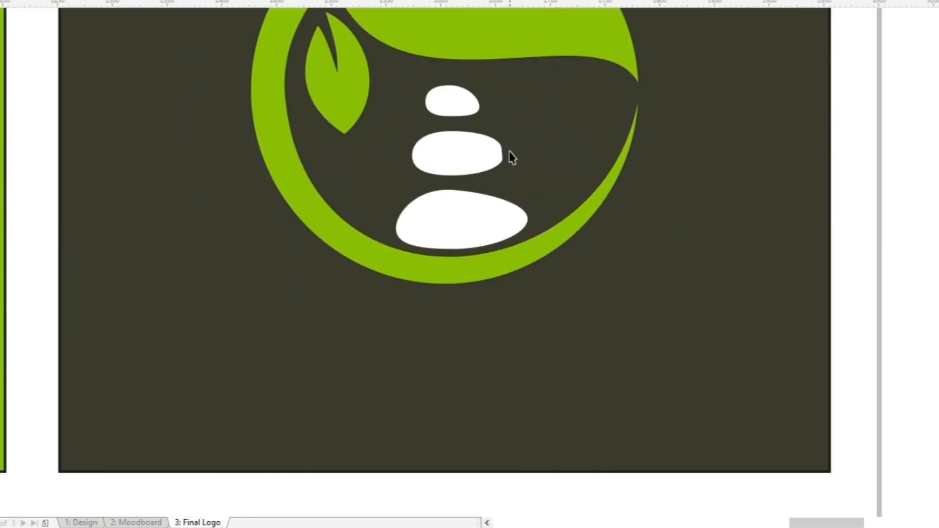
key(space)
click(503, 211)
click(504, 193)
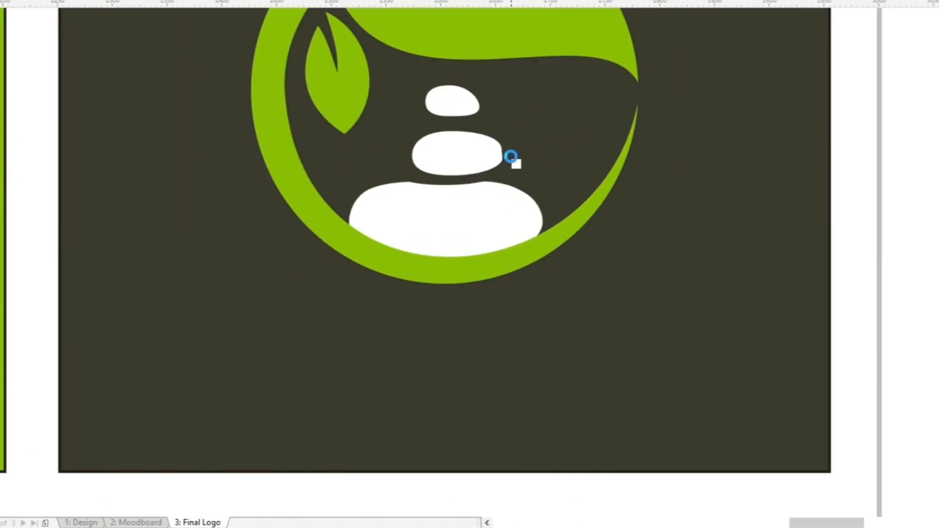
click(508, 154)
click(486, 108)
Step: Fill the three inner stone shapes of the emblem in the upper charcoal frame with charcoal
click(468, 105)
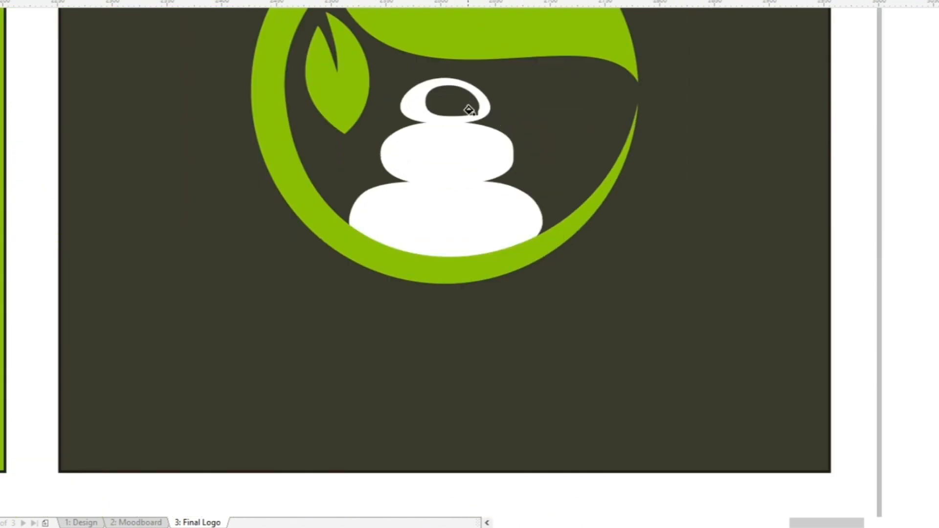
click(463, 153)
click(461, 207)
scroll(562, 154, down, 5)
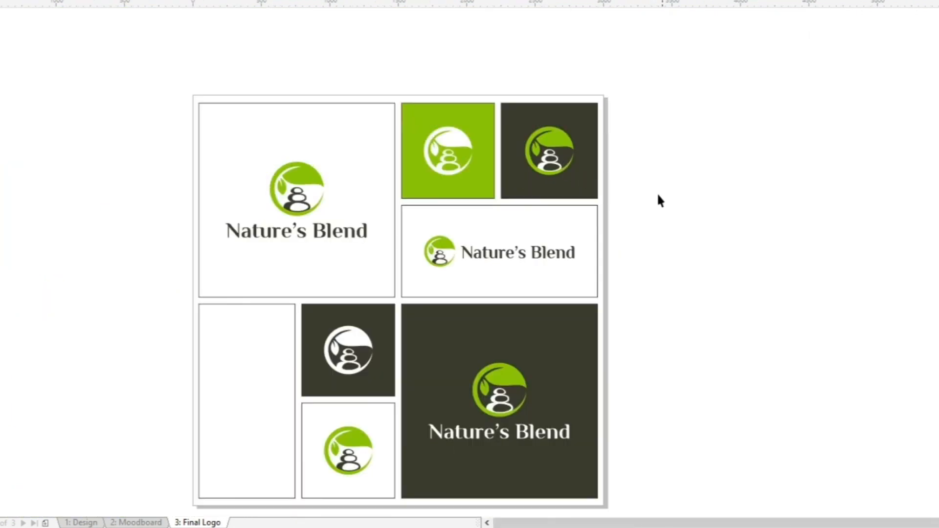
Step: Copy the horizontal Nature's Blend logo onto the empty tall frame in the page's lower half
scroll(577, 181, down, 2)
scroll(453, 291, up, 2)
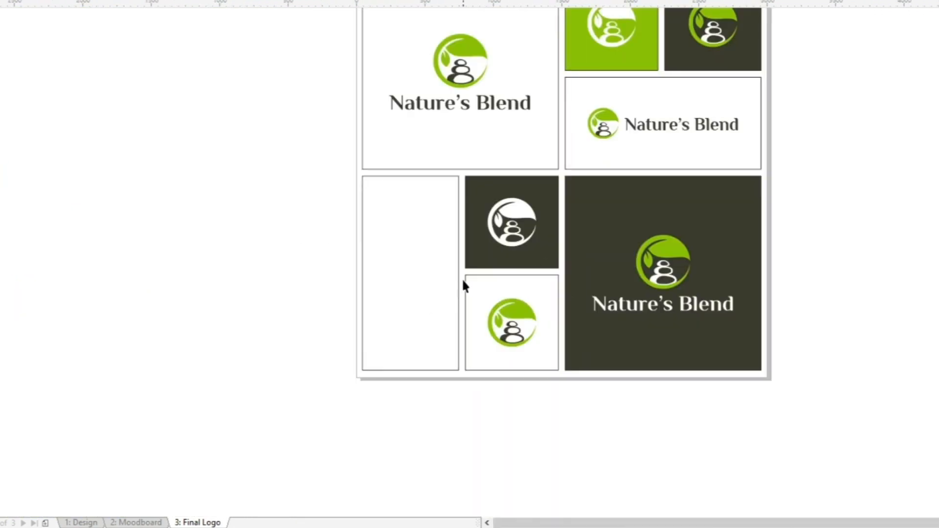
scroll(496, 133, down, 1)
scroll(531, 83, up, 1)
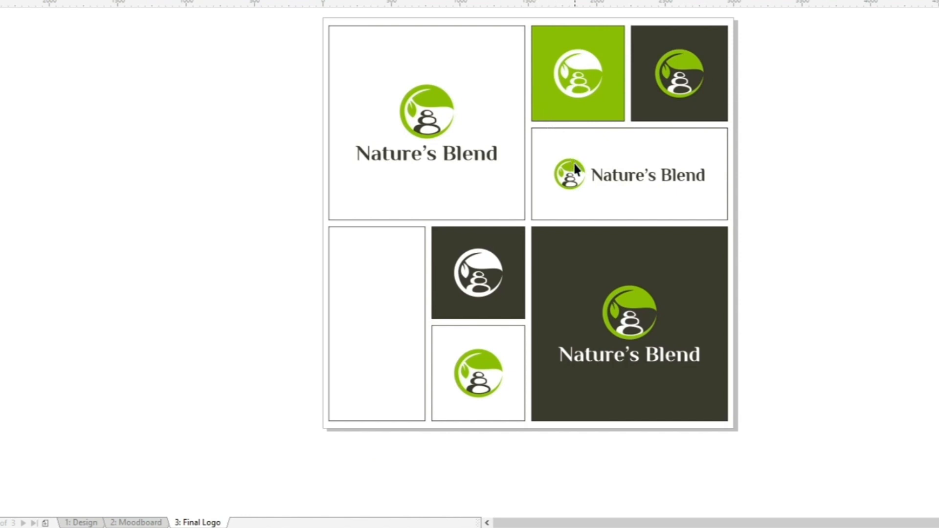
drag(575, 169, 353, 317)
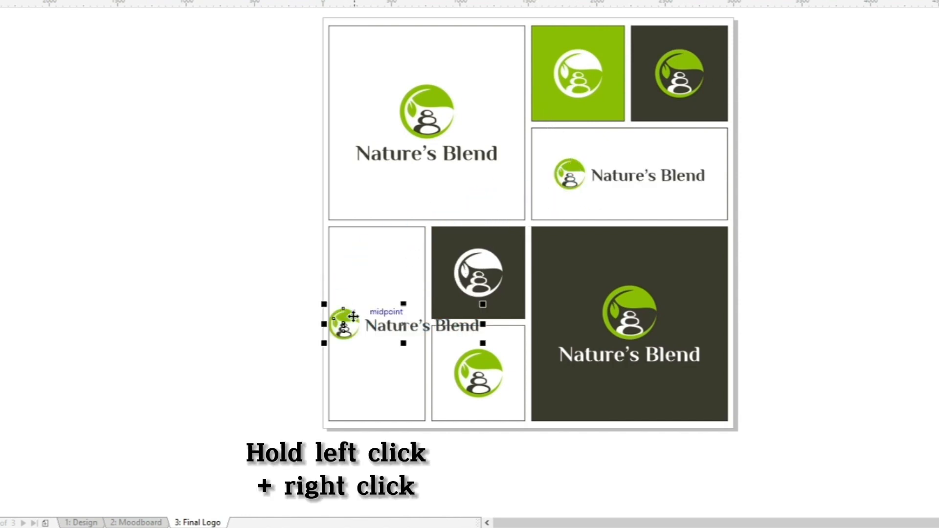
right_click(353, 317)
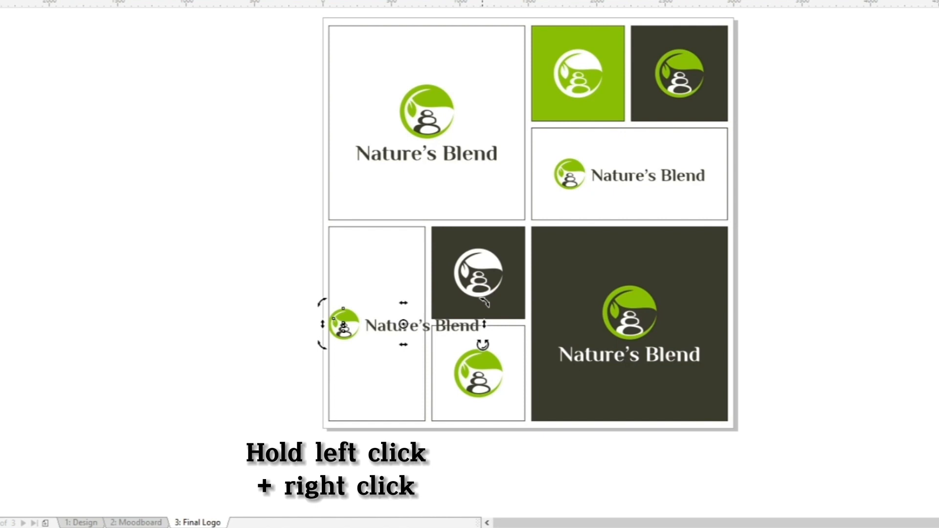
Step: Rotate the copied logo 90 degrees counter-clockwise and centre it within the tall frame
drag(483, 336, 416, 274)
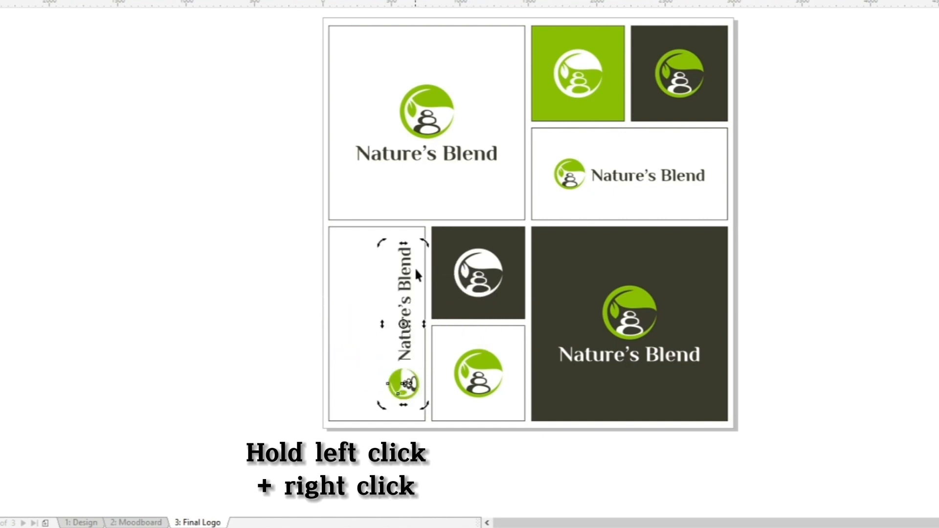
shift+click(360, 288)
key(c)
click(275, 289)
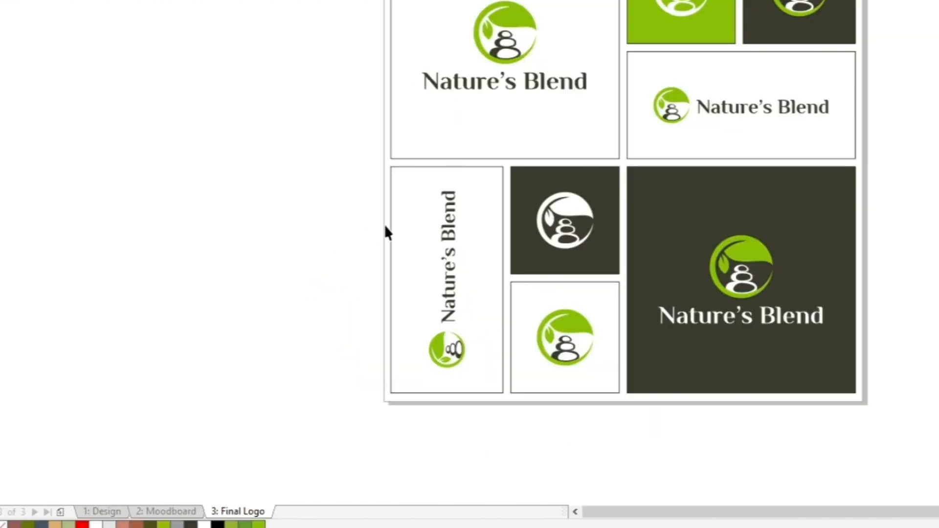
Step: Remove the outlines from all frames and logos on the page
scroll(416, 230, down, 2)
drag(394, 111, 347, 64)
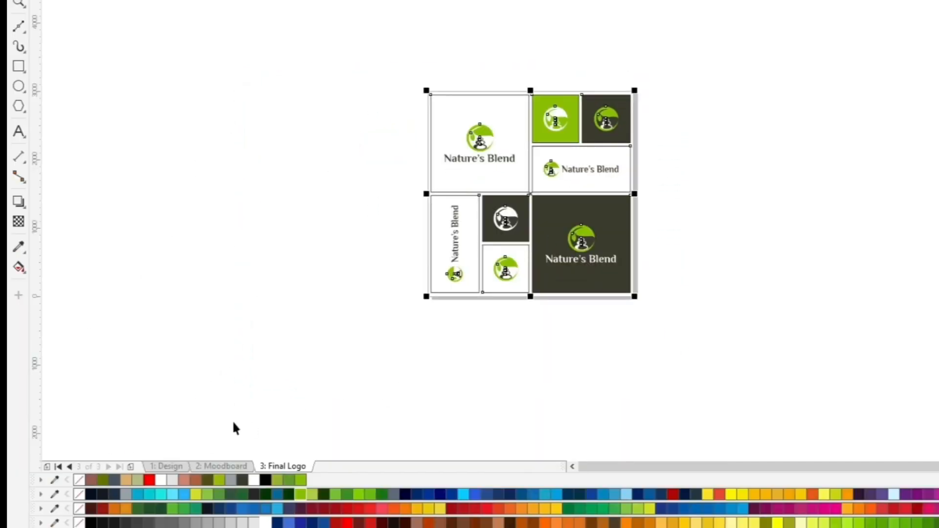
right_click(80, 480)
click(195, 418)
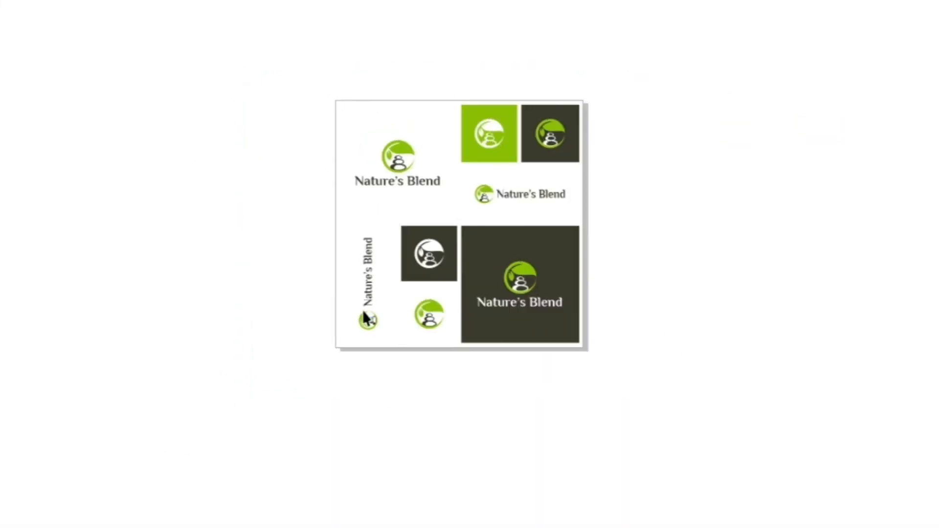
Step: Give the four white frames a light grey outline
scroll(404, 277, down, 1)
scroll(410, 268, up, 1)
click(428, 222)
shift+click(468, 222)
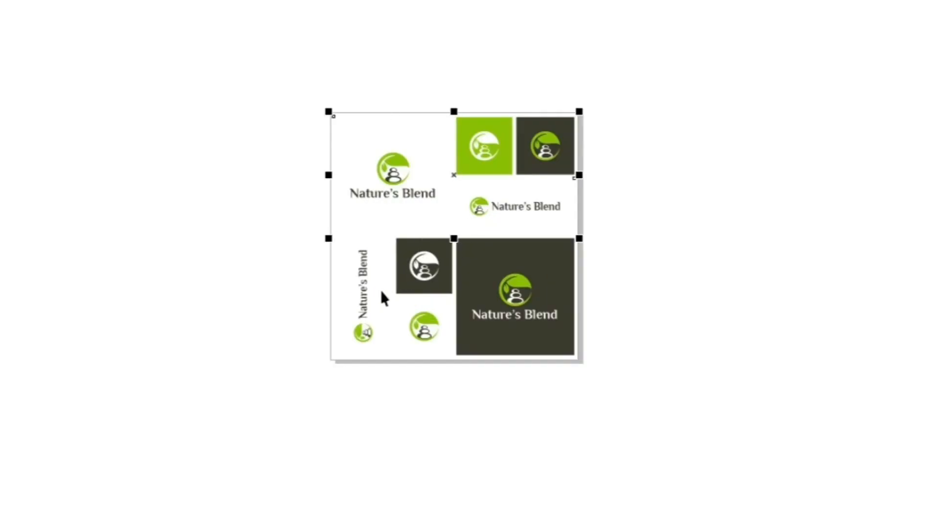
click(418, 304)
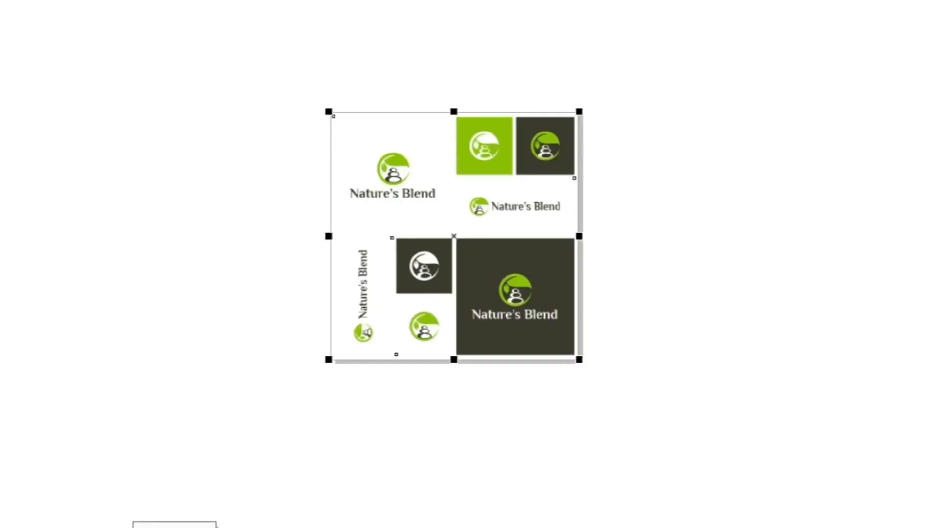
click(417, 427)
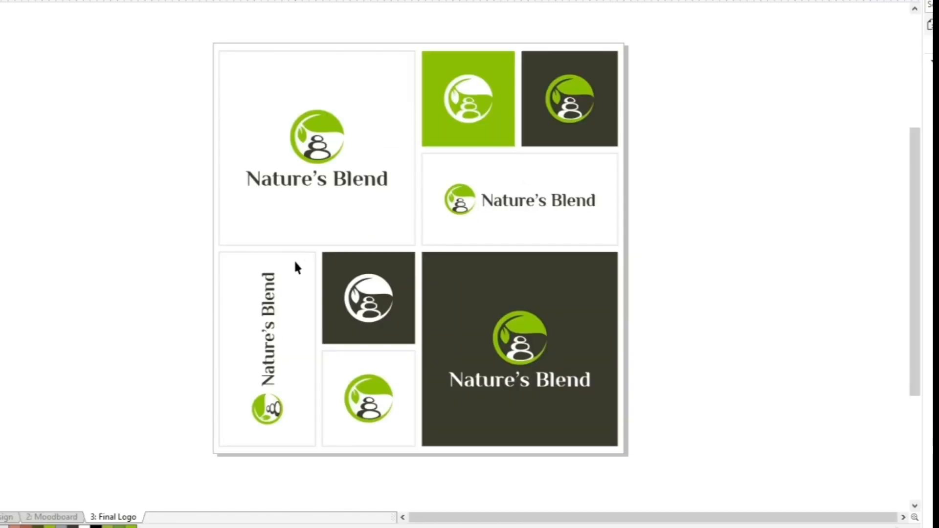